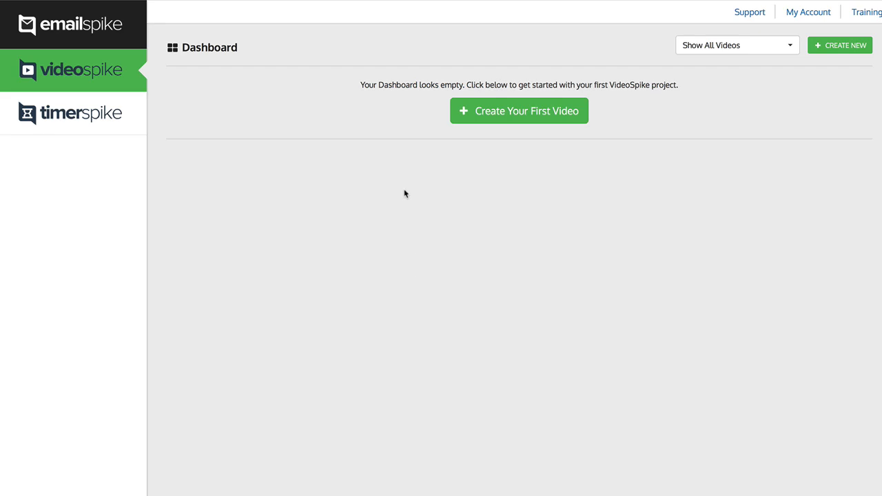
Create a video in a new campaign named "Demo Campaign" and name the video "Demo #1"
click(568, 116)
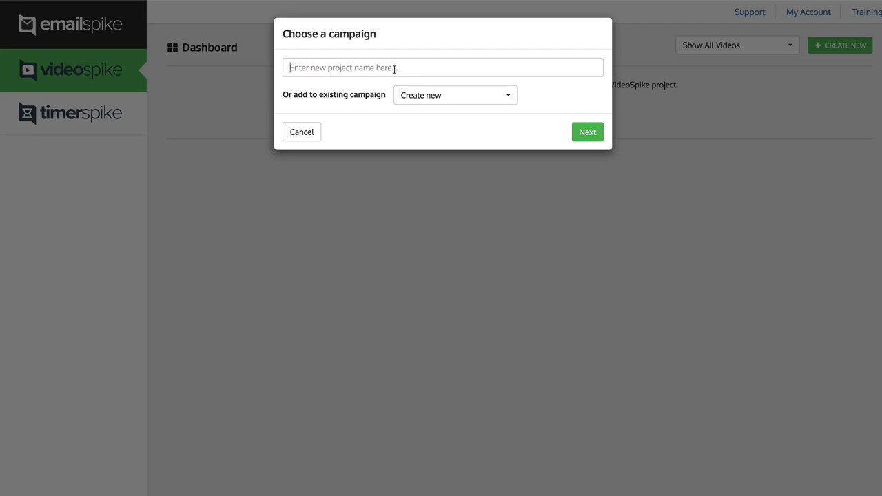
click(394, 68)
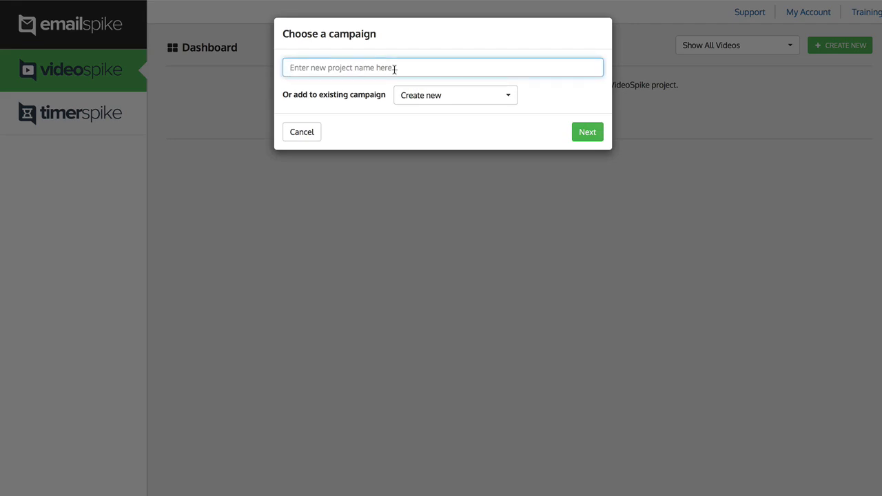
text(Demo Campaign)
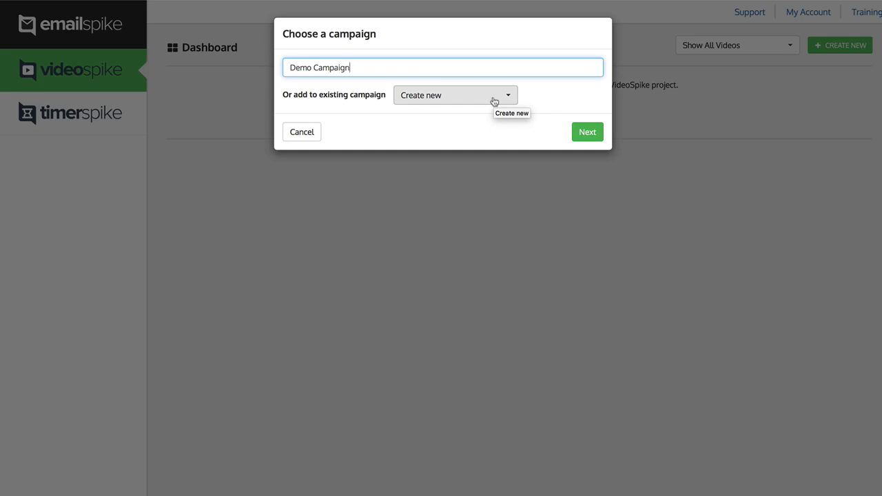
click(579, 131)
click(415, 68)
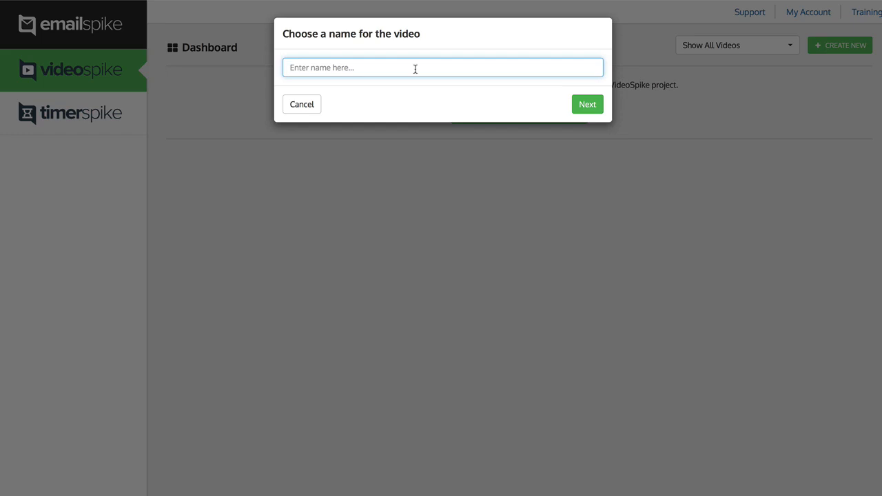
text(Demo #1)
click(596, 108)
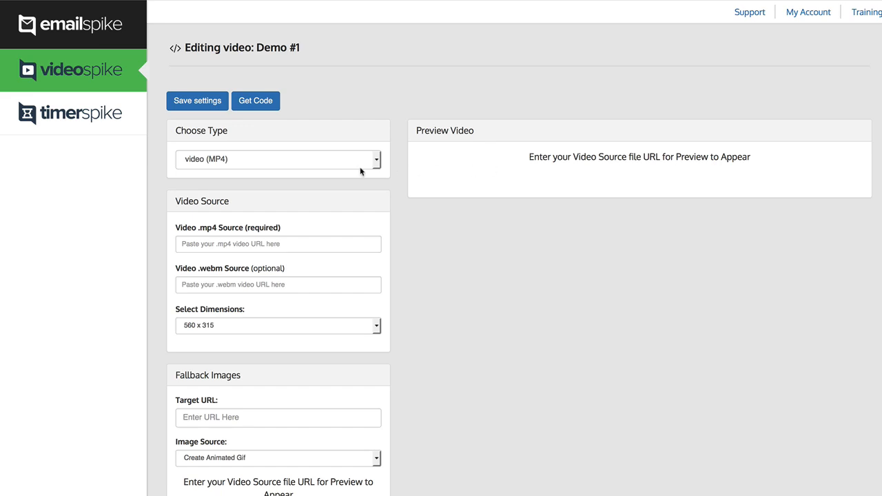
Choose video (MP4) as the type of the Demo #1 video
click(353, 165)
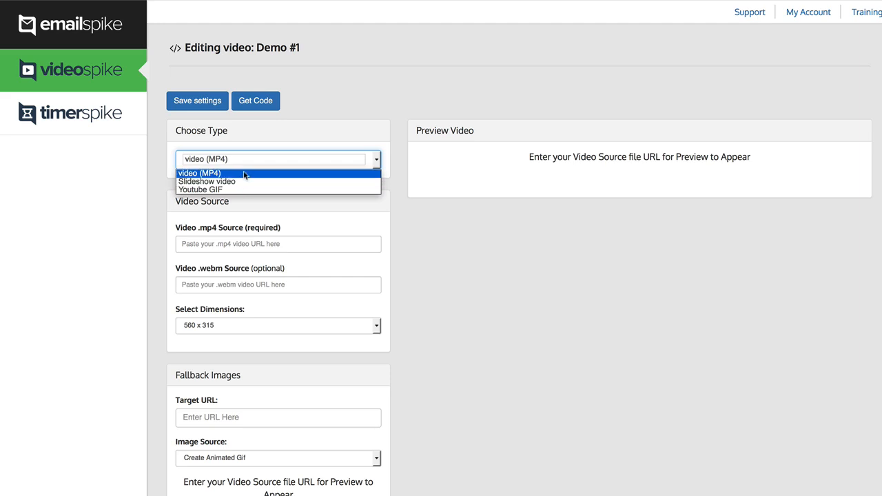
click(243, 173)
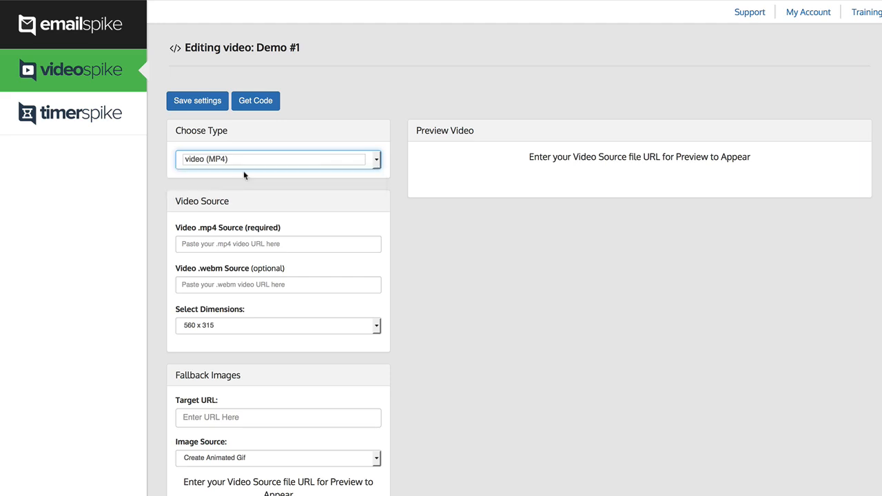
click(259, 243)
text(https://youtu.be/_qhYpYNCikI)
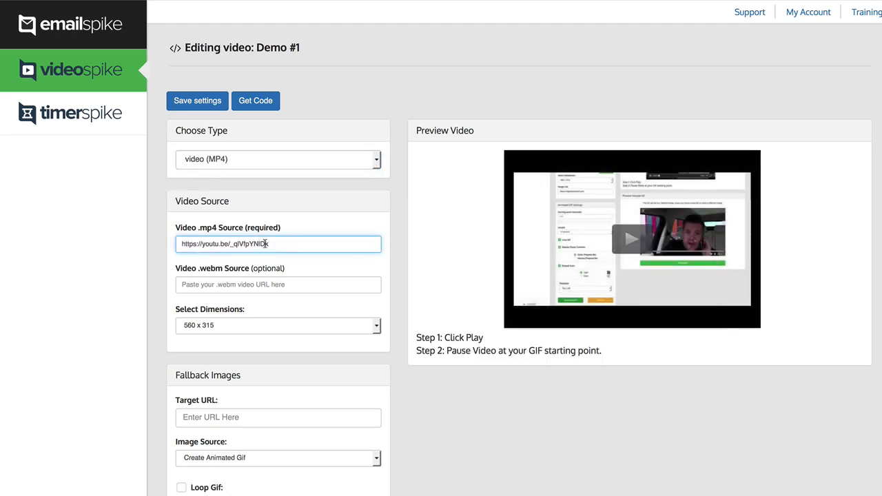
key(super+z)
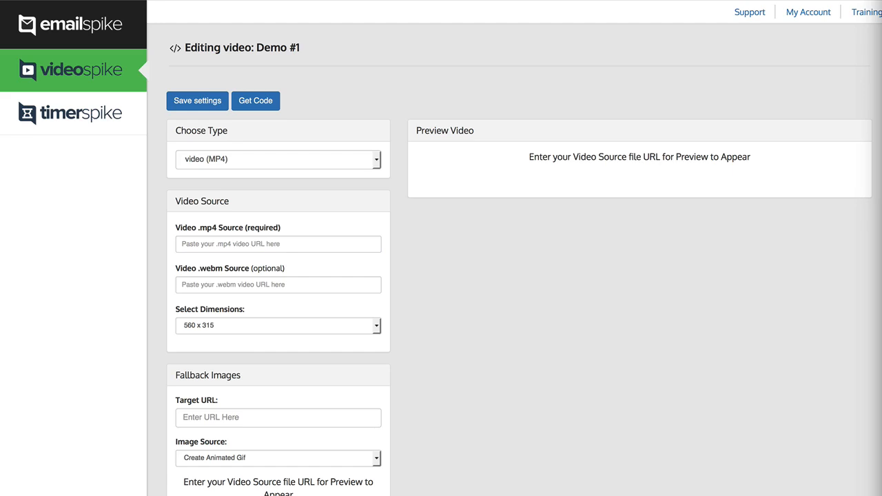
click(340, 246)
text(http://webinarignition.s3.amazonaws.com/1-click-registration.mp4)
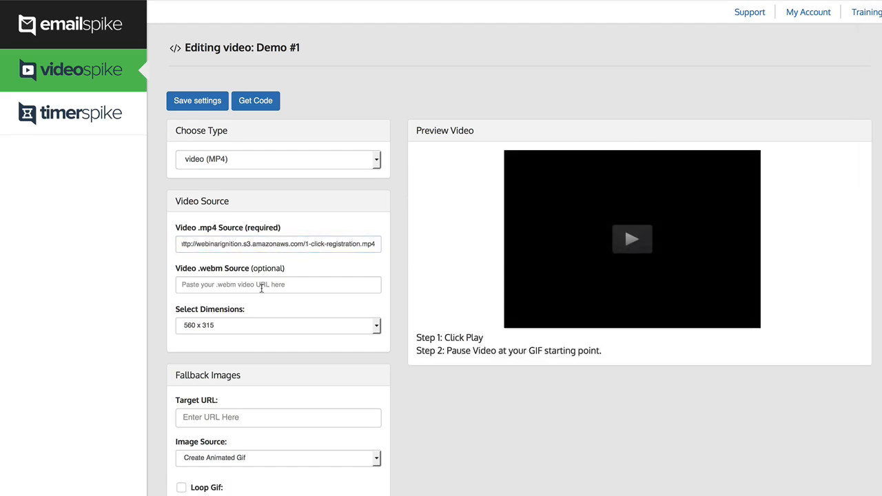
click(262, 288)
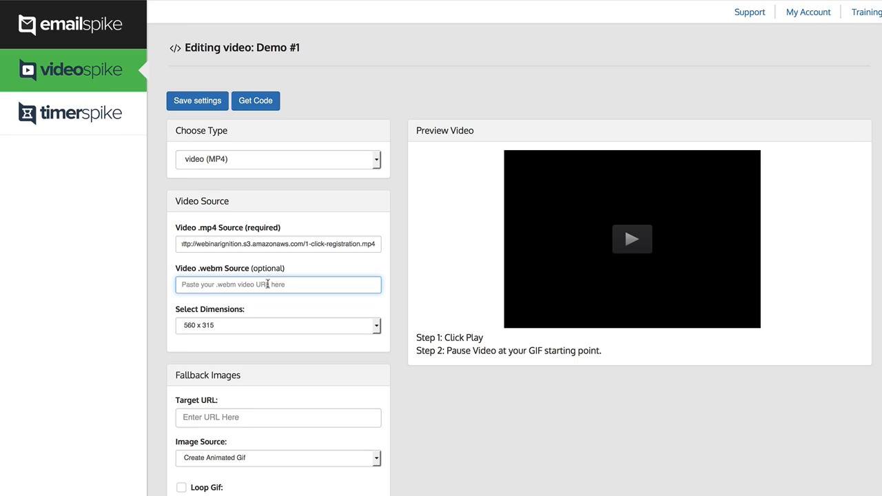
click(264, 330)
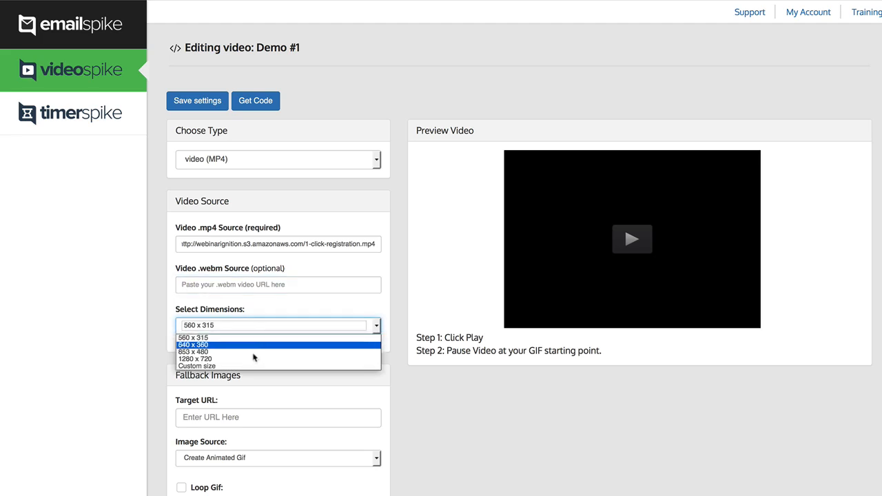
click(249, 350)
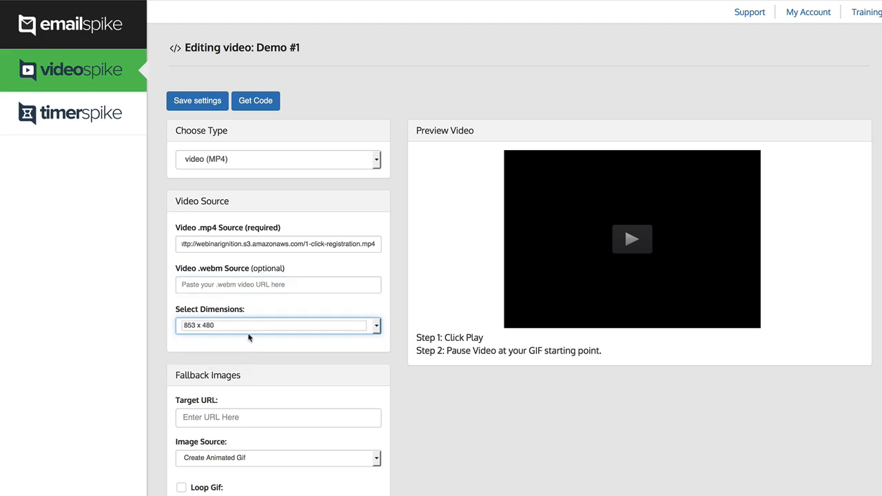
click(251, 330)
click(242, 346)
click(268, 418)
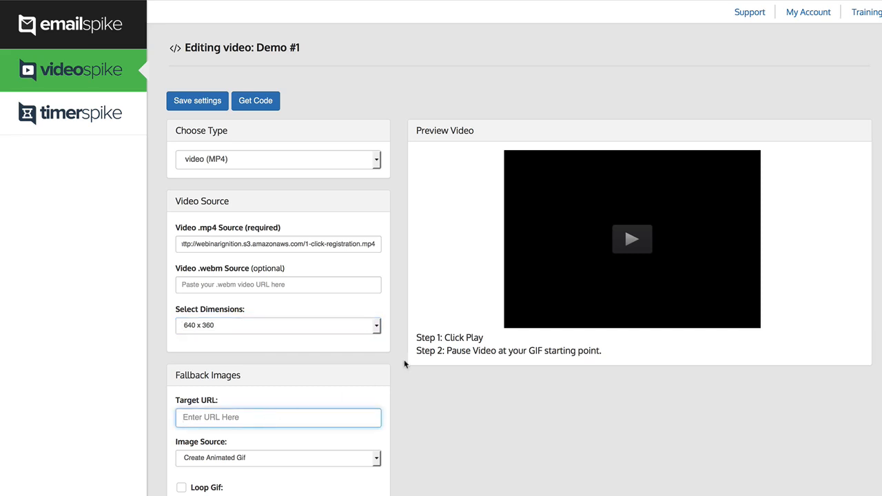
text(https://digitalkickstart.com)
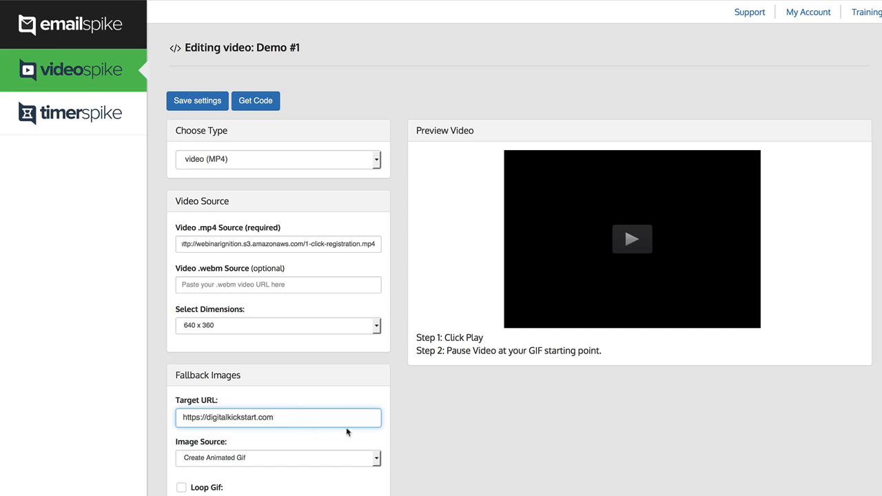
Try Upload Image and Provide Image URL as the fallback image source, and return it to Create Animated Gif
scroll(331, 443, down, 1)
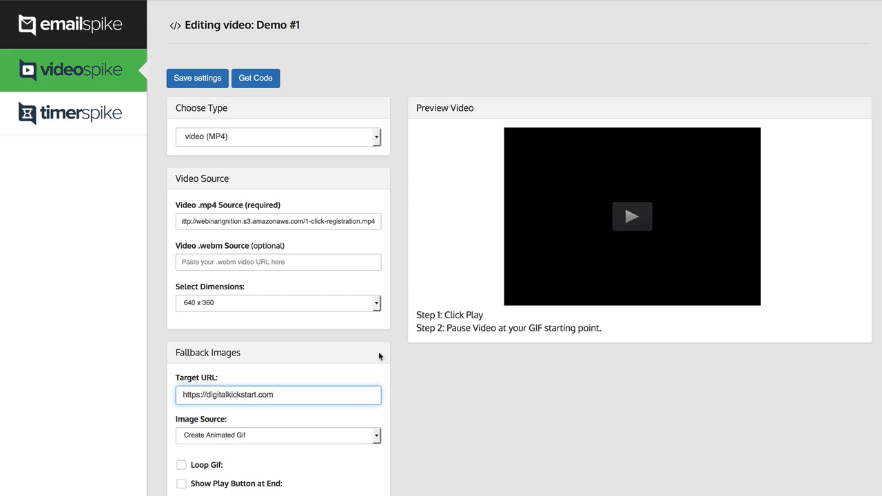
click(317, 435)
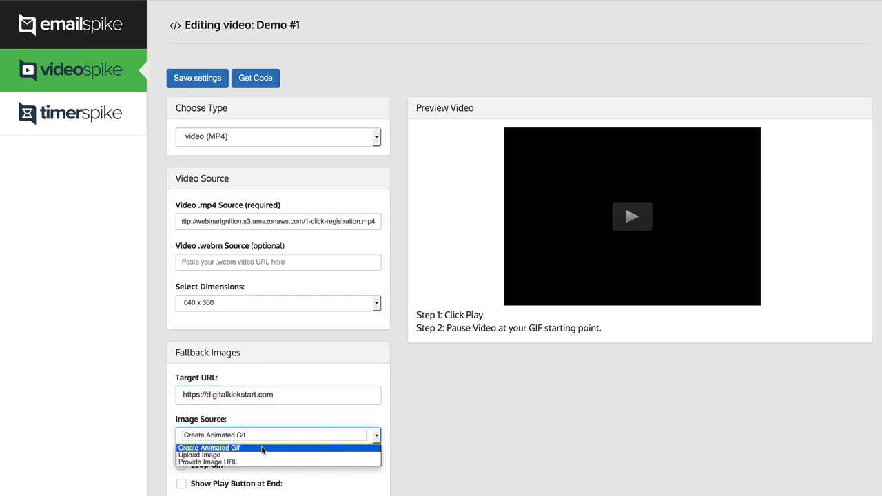
click(219, 455)
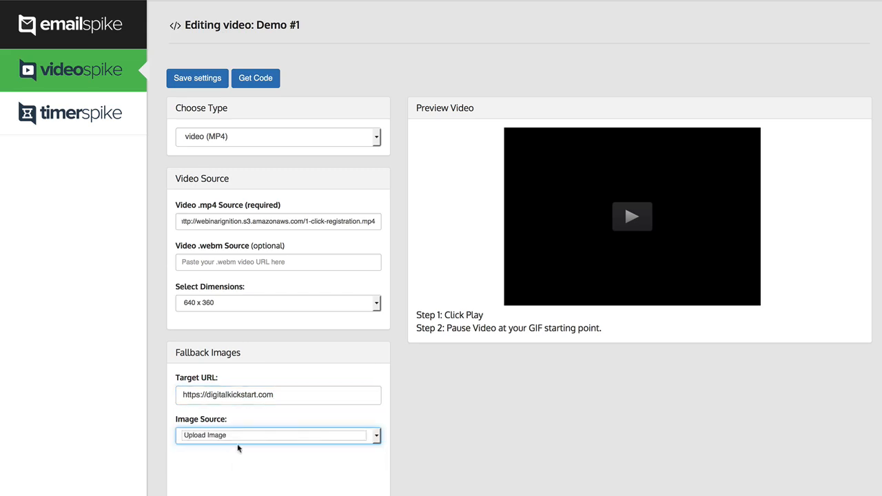
click(245, 438)
click(240, 462)
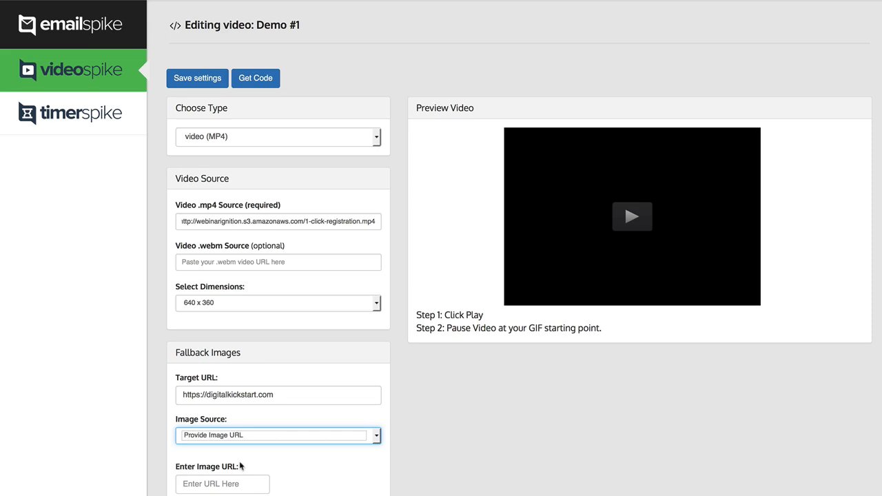
click(251, 443)
click(253, 448)
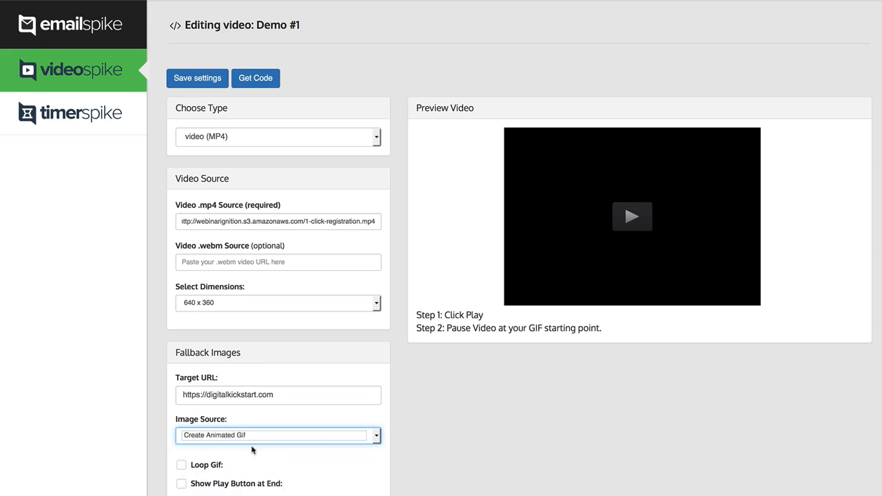
Start and pause the preview video, and move it to 01:40 as the GIF starting point
scroll(253, 449, down, 1)
click(625, 219)
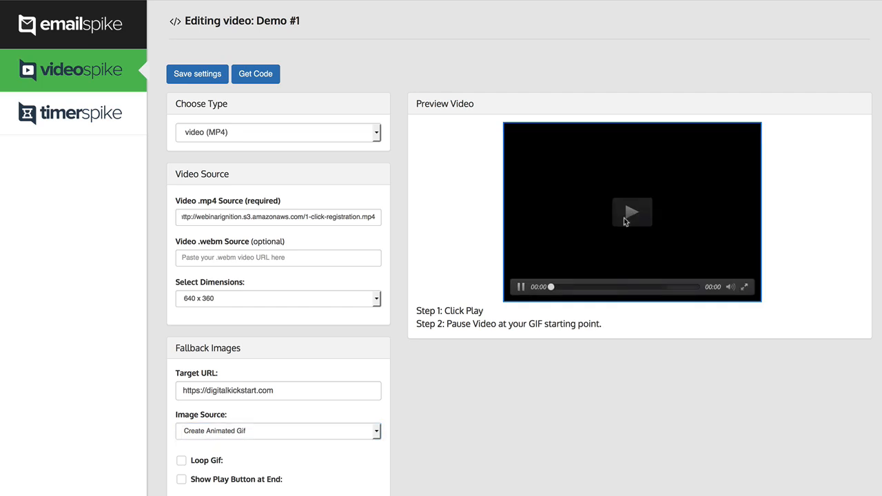
click(520, 288)
drag(557, 288, 620, 289)
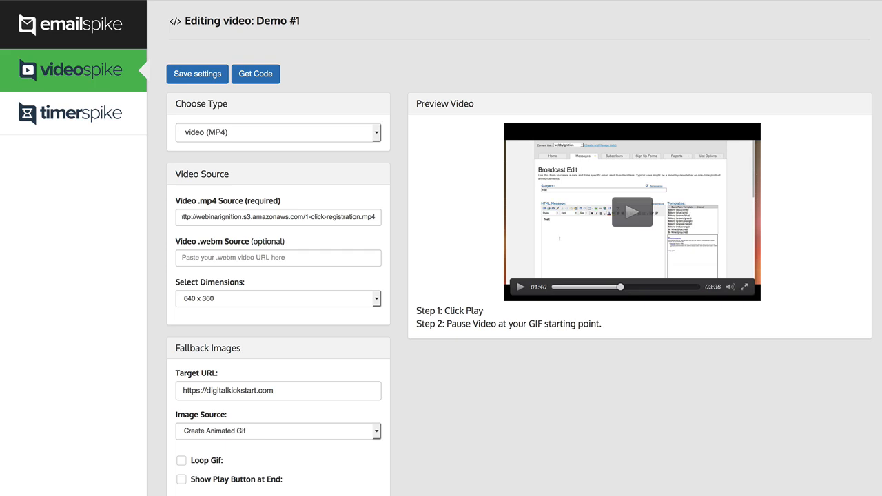
Turn on Loop Gif and Display Player Controls, generate the animated fallback GIF, and close its preview
click(182, 465)
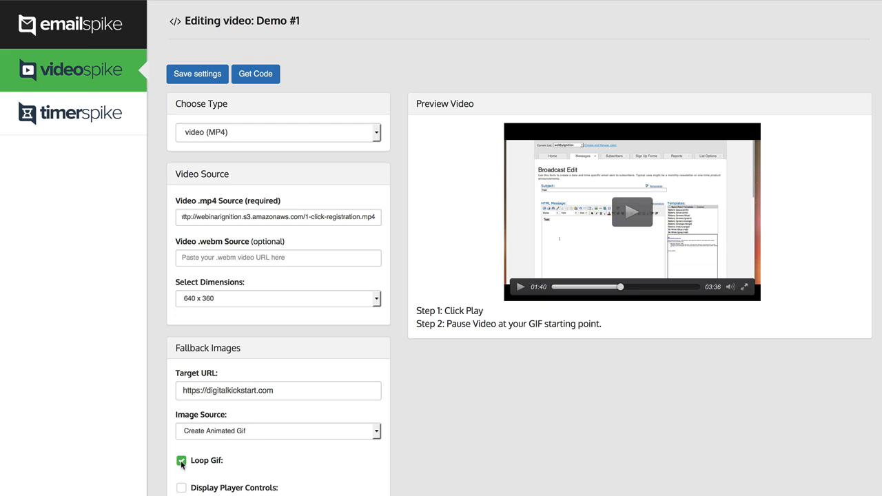
click(182, 488)
scroll(519, 248, down, 1)
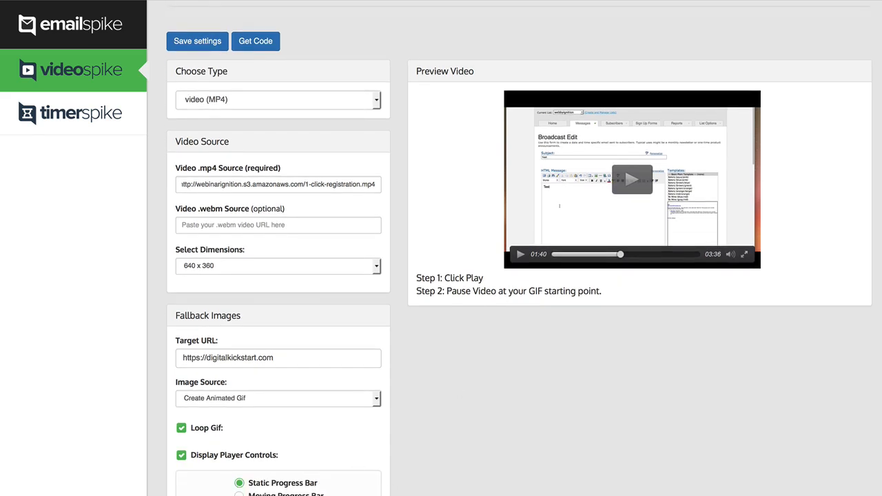
click(278, 493)
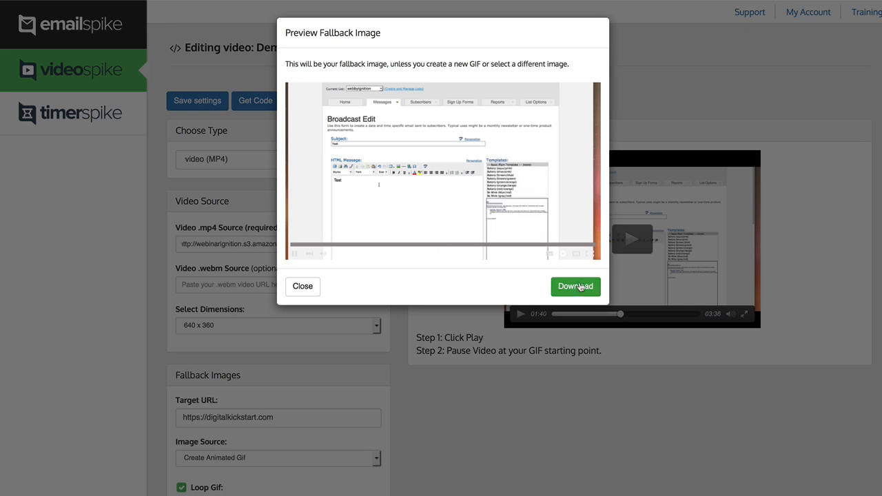
click(305, 288)
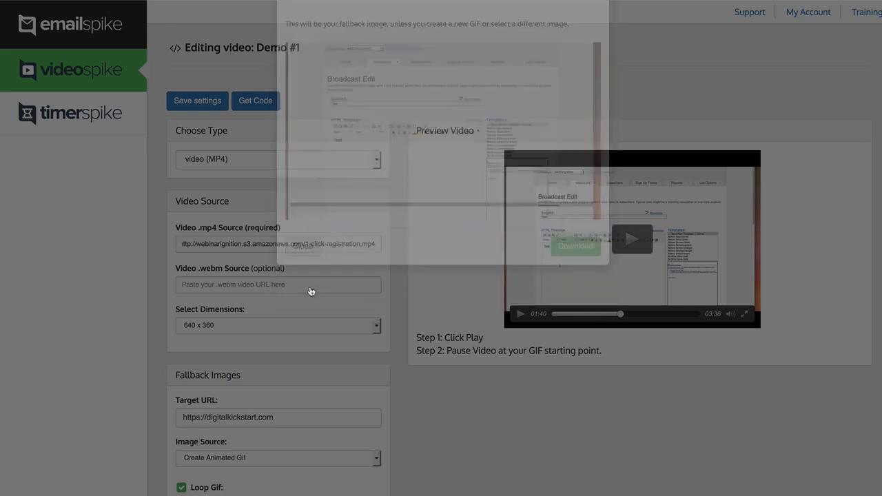
Display the video's embed code, select all of it, and close the embed code dialog
click(263, 110)
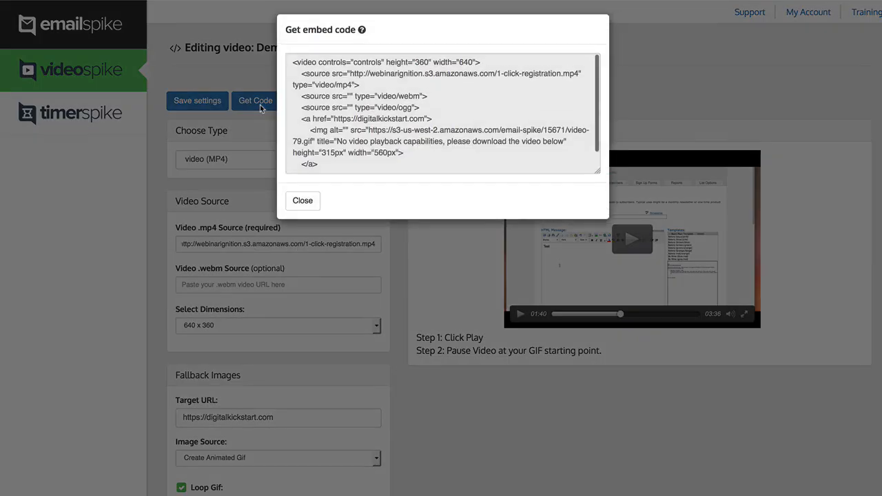
scroll(397, 131, up, 1)
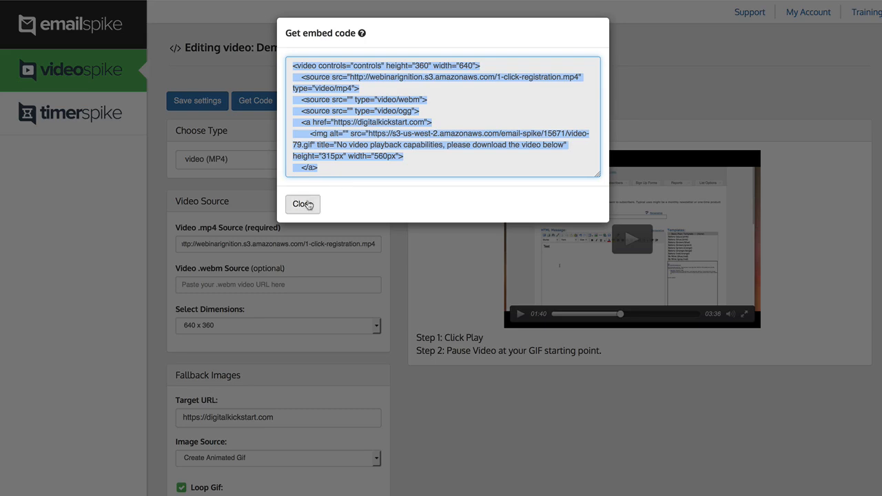
click(308, 205)
click(243, 160)
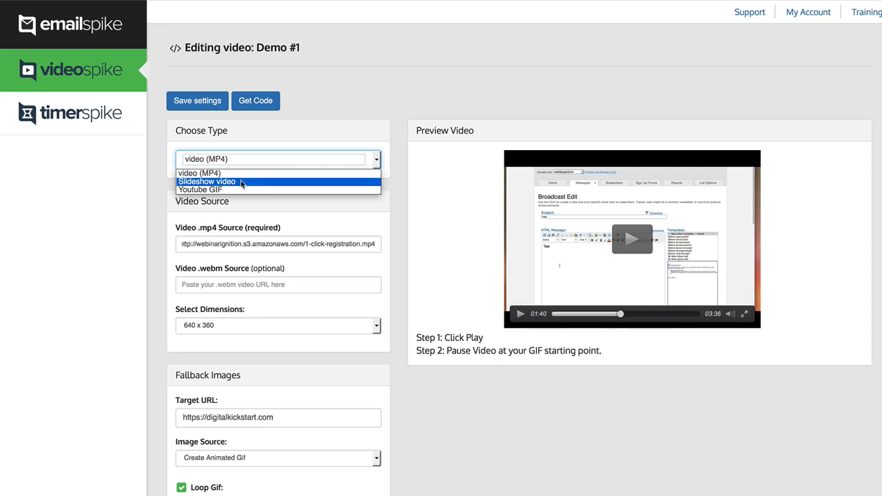
click(242, 183)
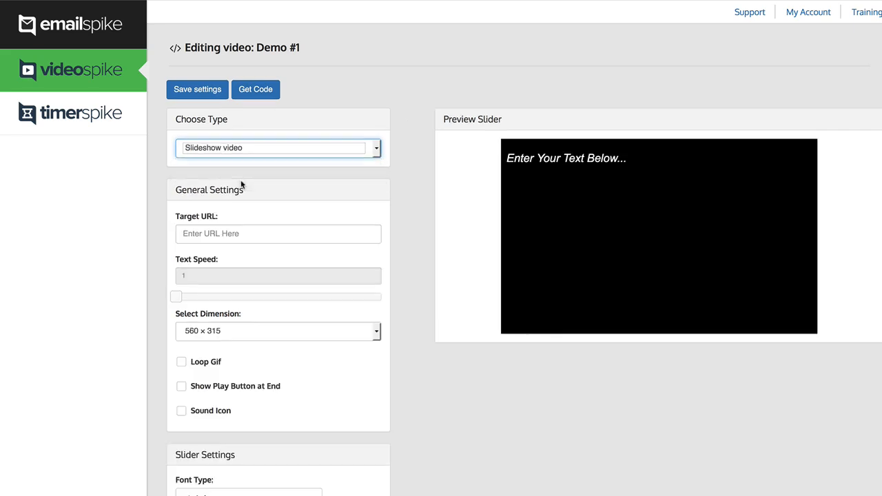
click(241, 233)
text(ht)
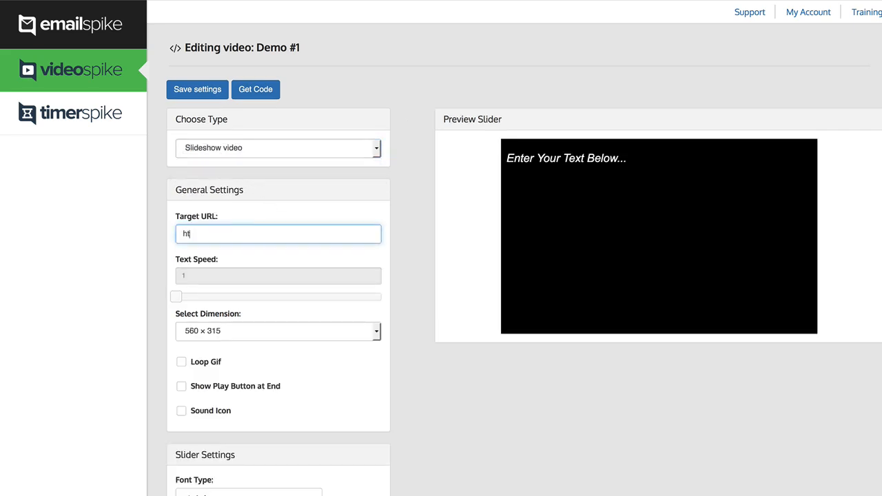
text(tps://digitalkickstart.com)
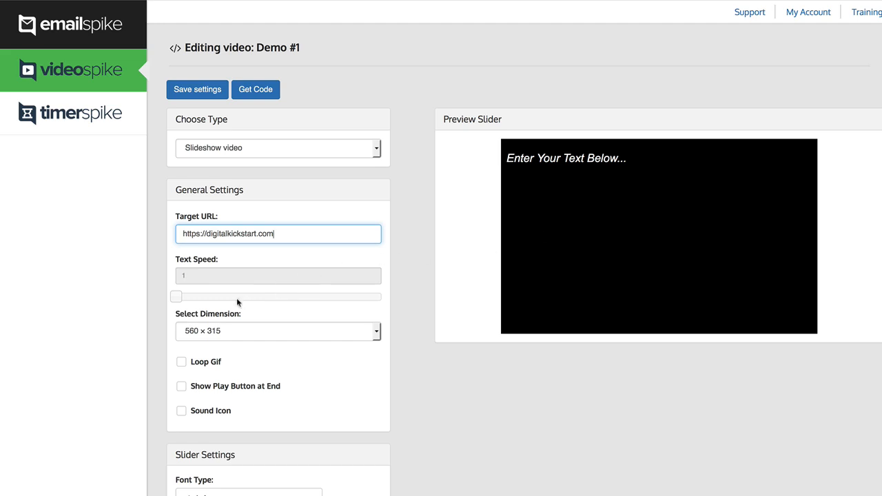
Set the slideshow dimension to 640 × 360 and turn on Sound Icon, Show Play Button at End, and Loop Gif
click(232, 321)
click(229, 357)
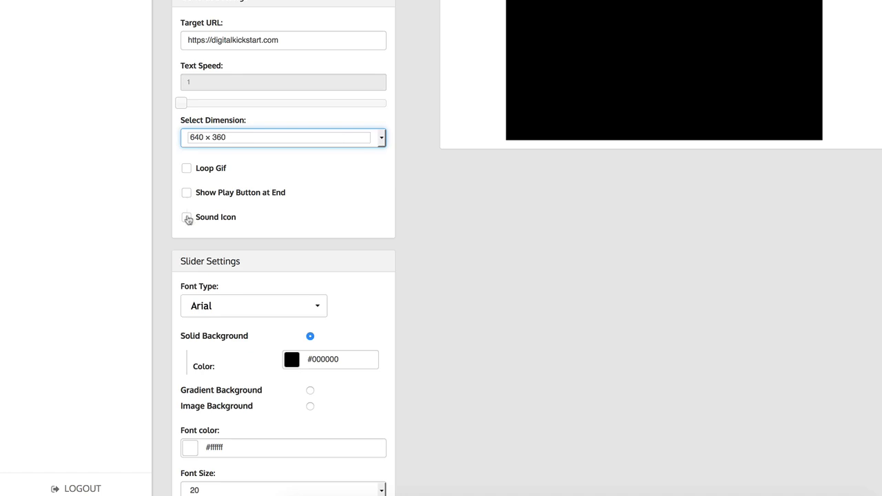
click(186, 219)
click(187, 194)
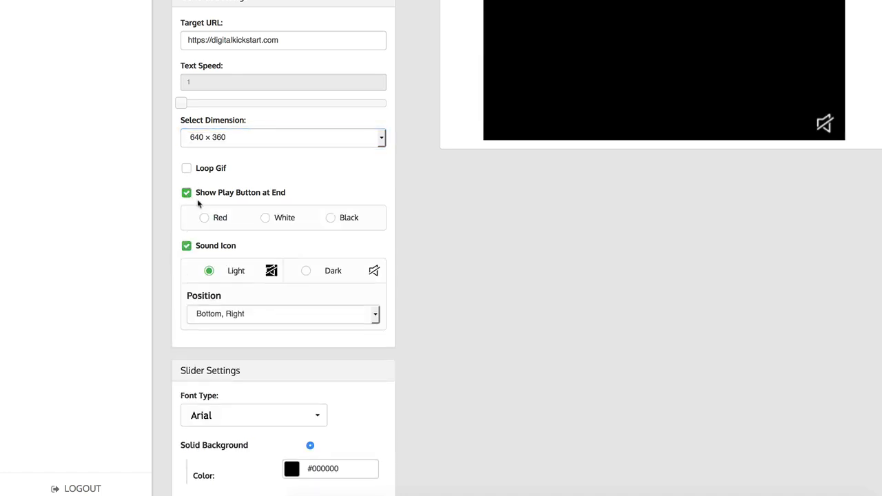
click(187, 170)
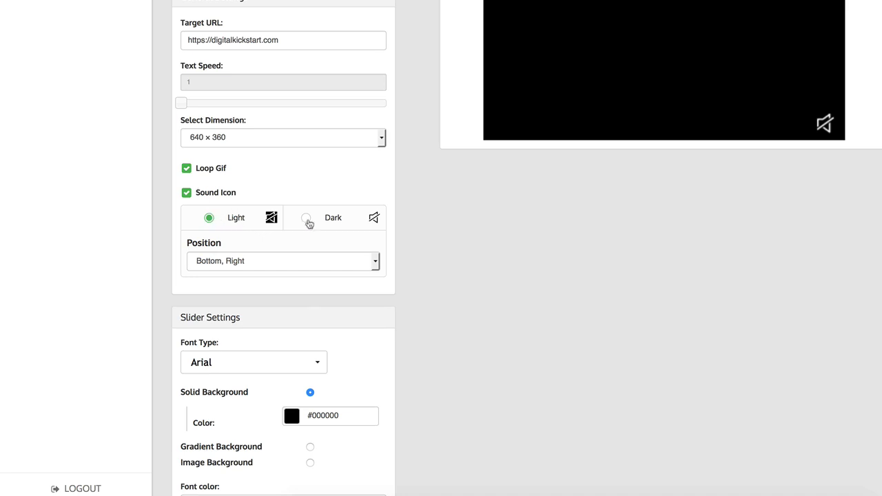
Enter "Click Here to Watch this Demo Now..." as the first slide's text
click(274, 264)
click(416, 264)
scroll(374, 260, down, 5)
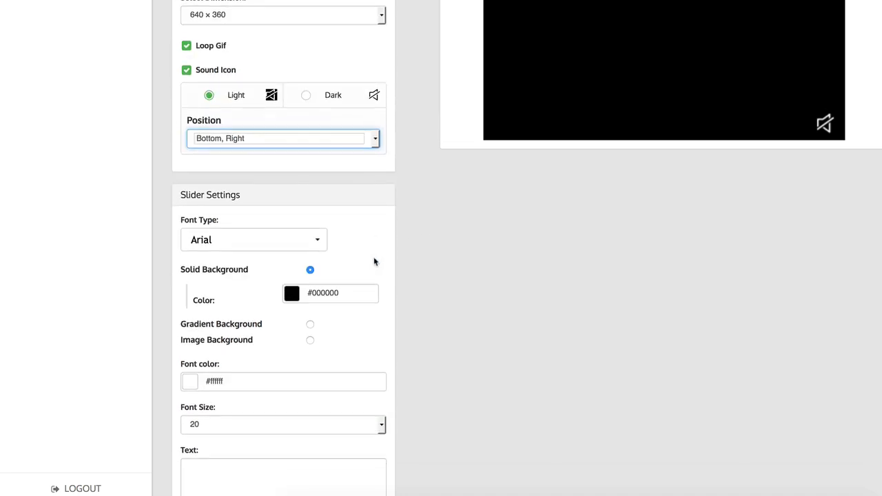
click(264, 296)
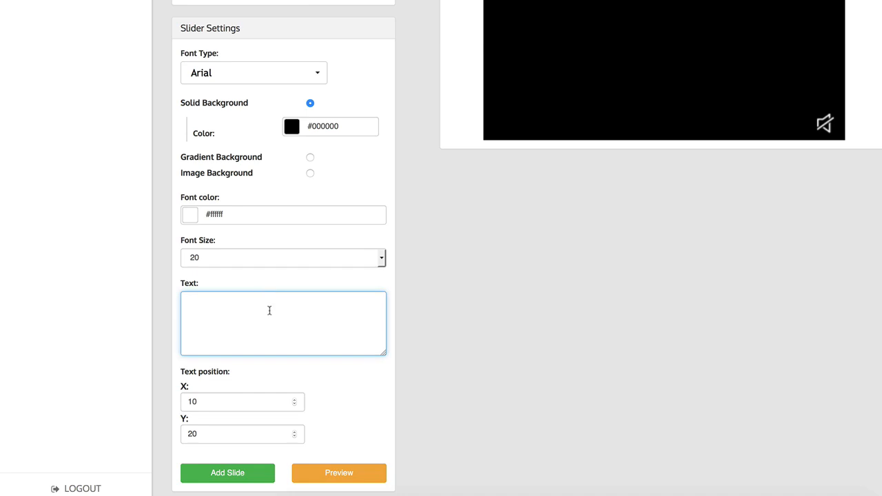
text(Watch this Demo Now)
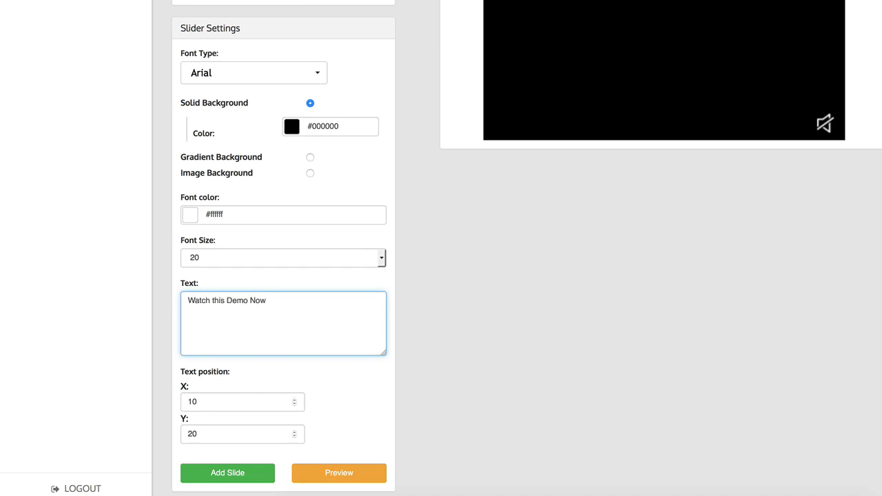
text(...)
click(188, 301)
text(C)
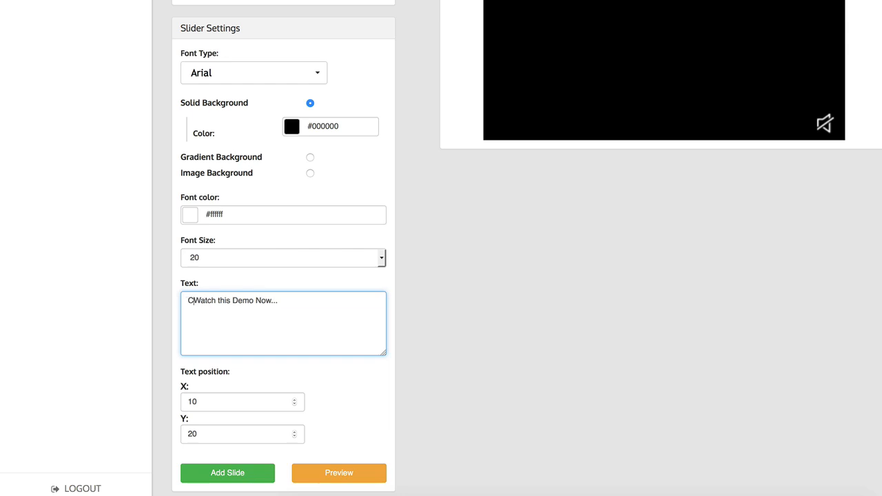
text(lick here to)
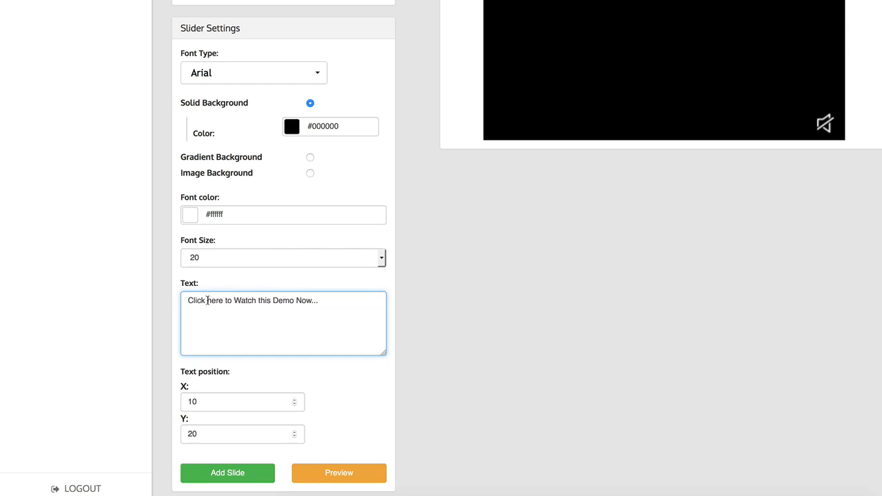
drag(208, 301, 211, 301)
text(H)
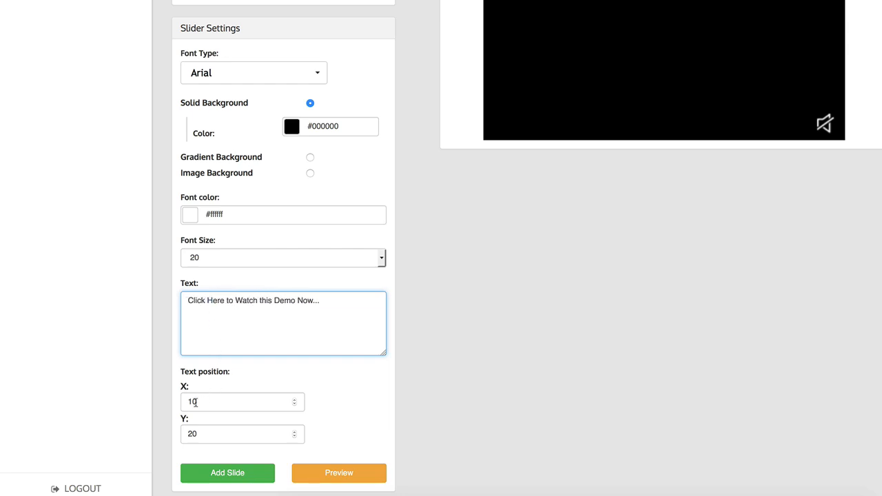
Set the first slide's text position to X 50 and Y 90
click(188, 403)
text(5)
click(209, 420)
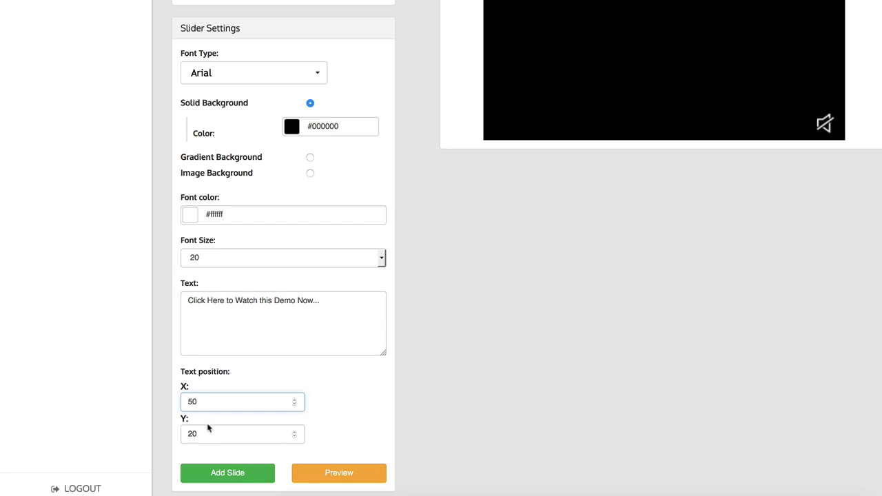
drag(193, 435, 187, 435)
text(7)
click(240, 422)
text(9)
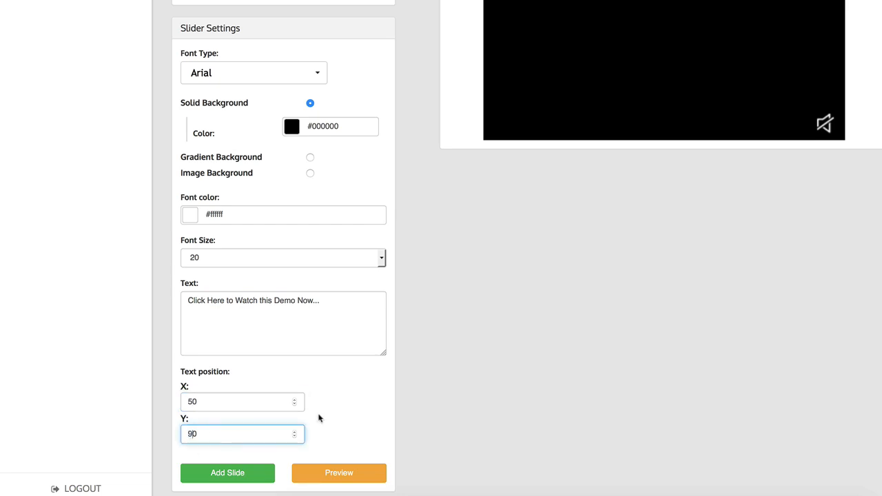
click(319, 418)
scroll(271, 145, up, 2)
scroll(258, 175, down, 3)
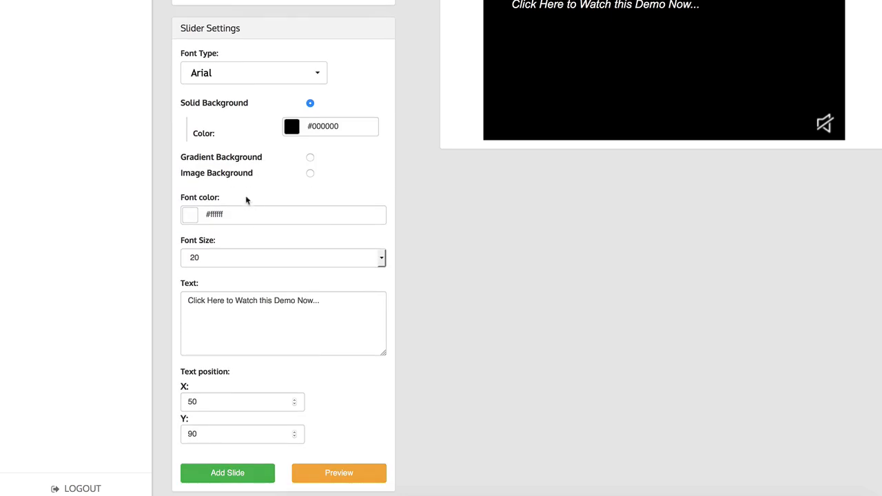
Change the first slide's font to Droid Sans and set its font size to 33
click(238, 82)
click(227, 145)
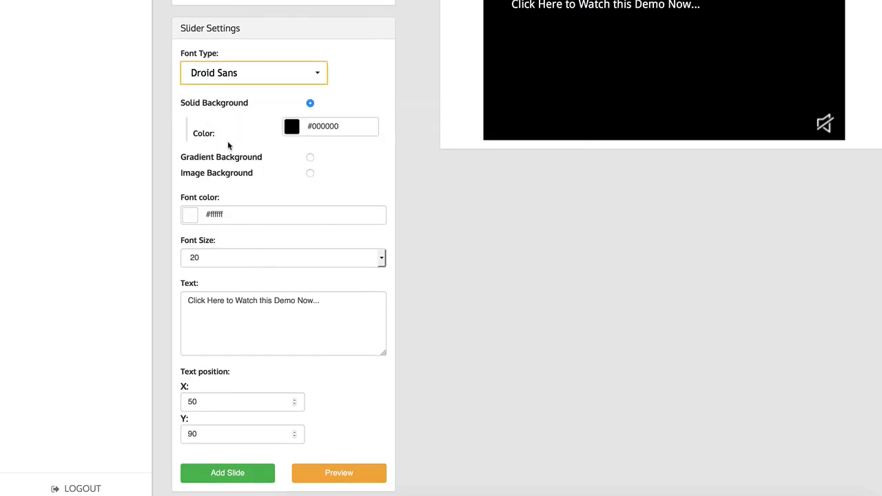
click(232, 259)
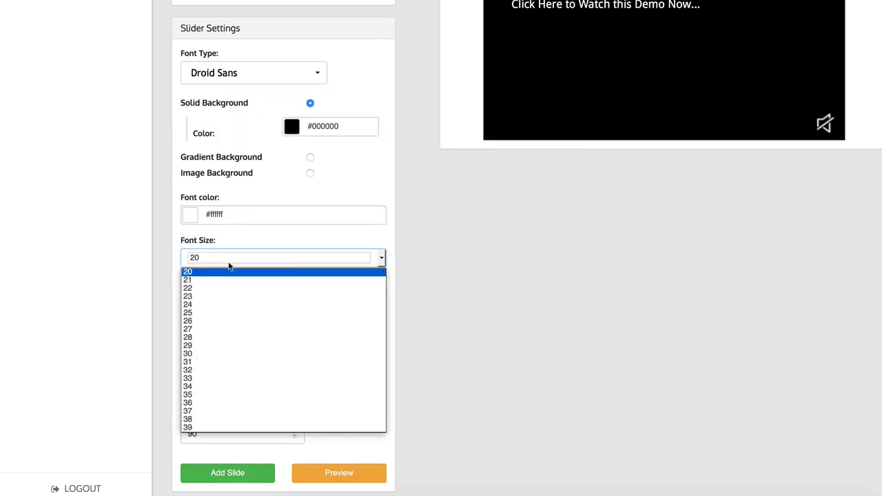
click(241, 379)
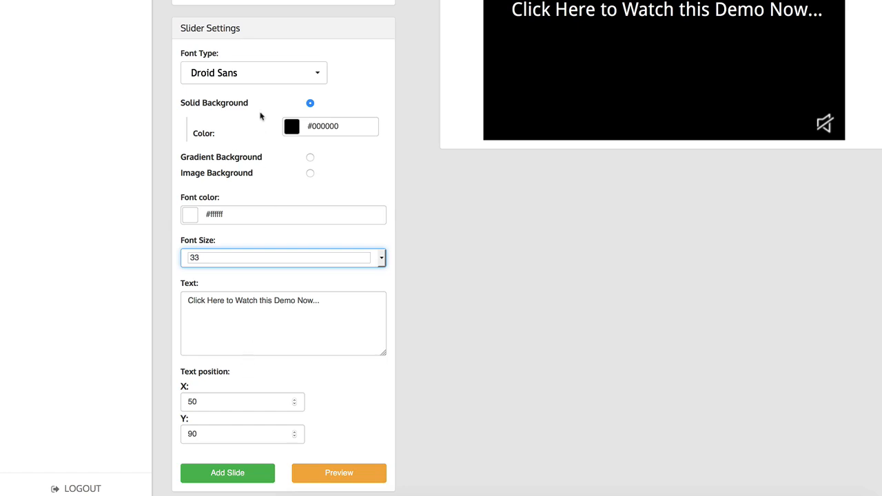
Set the slideshow's text speed to 5
scroll(260, 114, up, 3)
scroll(276, 207, up, 1)
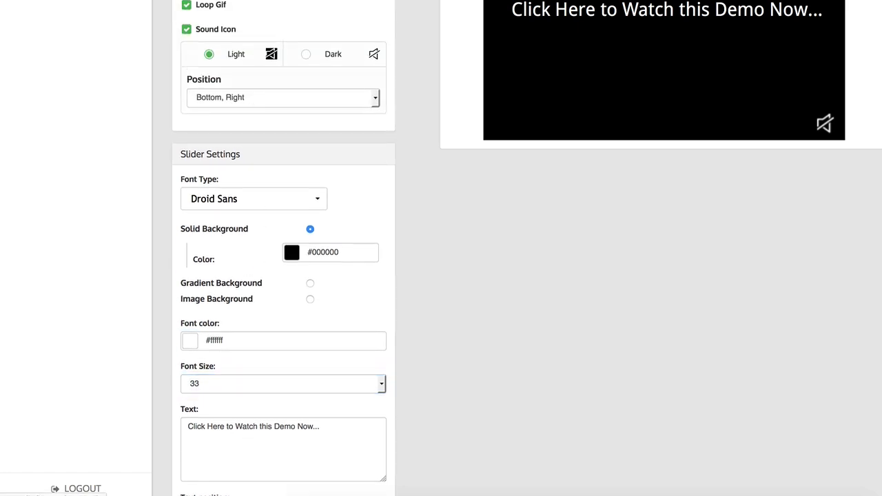
scroll(321, 50, down, 4)
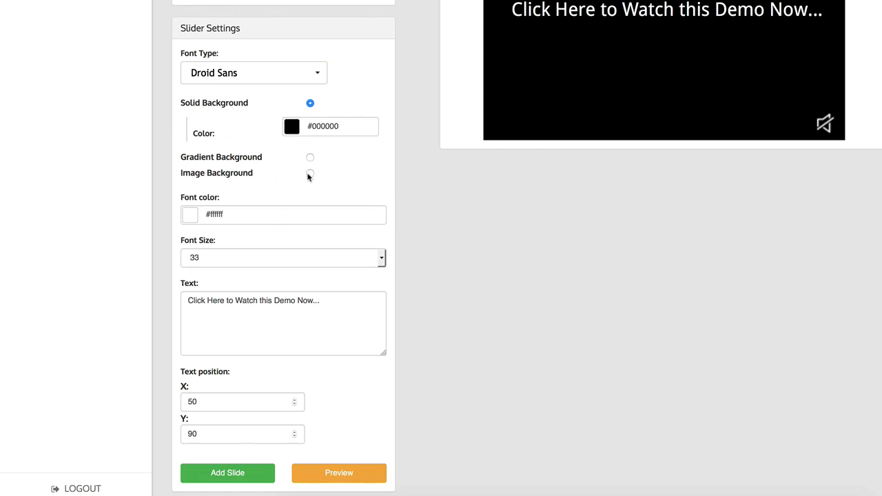
Give the first slide a gradient background with #dec3c3 as the color at the top
click(309, 174)
click(310, 133)
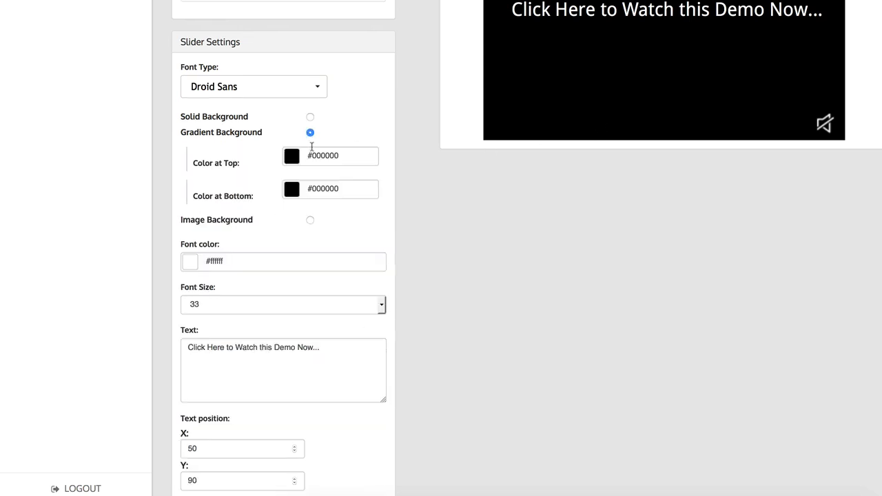
click(311, 156)
mouse_move(304, 192)
mouse_down()
mouse_move(292, 192)
mouse_move(294, 179)
mouse_up()
click(336, 138)
scroll(328, 140, up, 1)
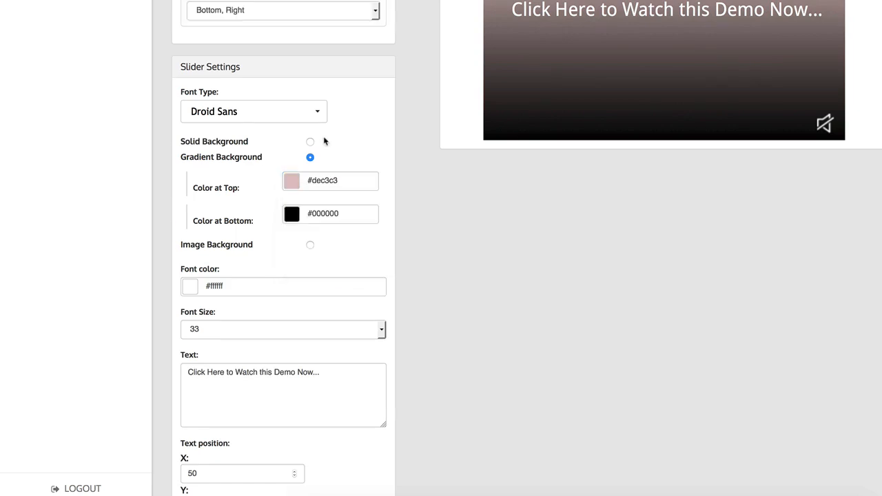
Switch the first slide to an image background and choose the blue sunburst picture
click(310, 244)
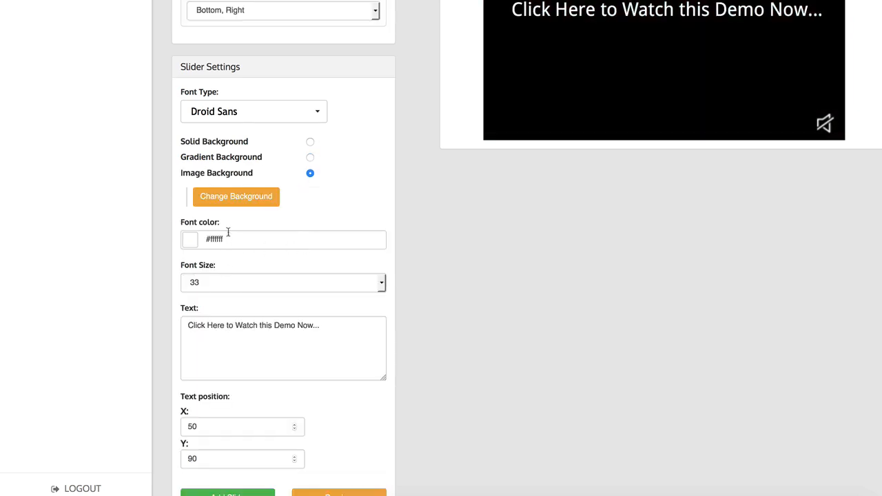
click(236, 197)
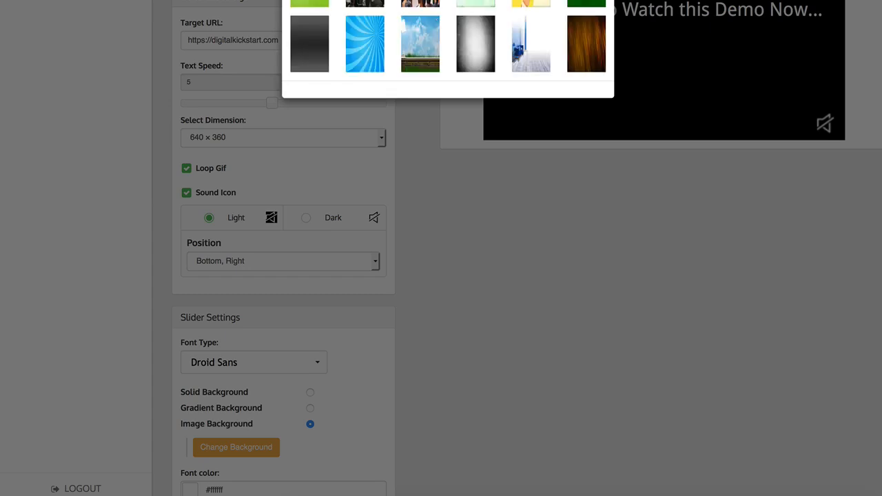
click(372, 52)
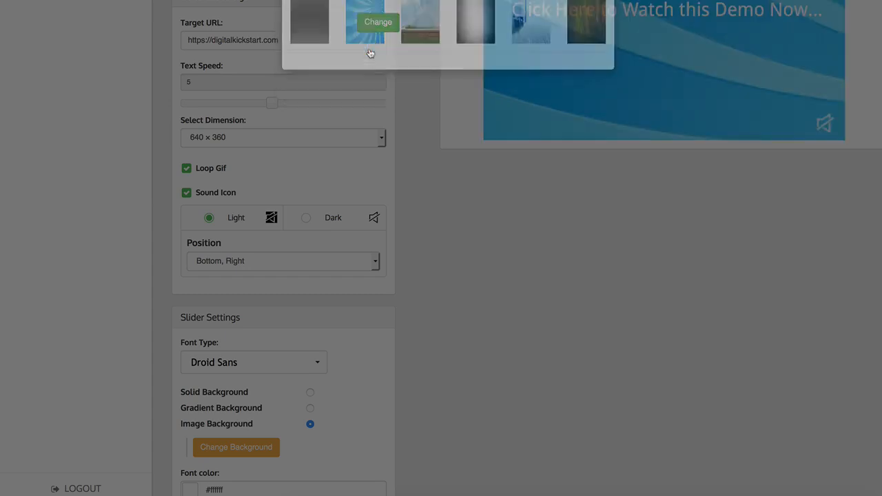
scroll(419, 252, down, 5)
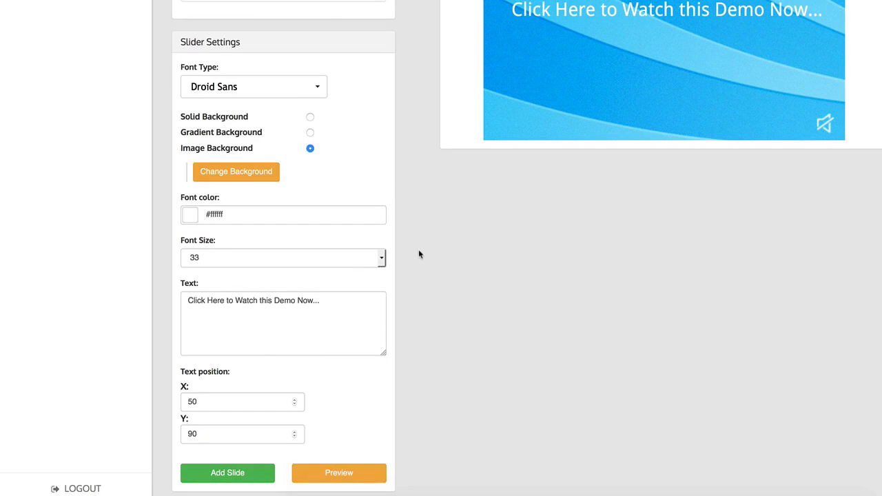
Add a second slide and change its background image to the dark brown picture with golden streaks
click(193, 477)
scroll(227, 459, down, 1)
scroll(228, 460, down, 6)
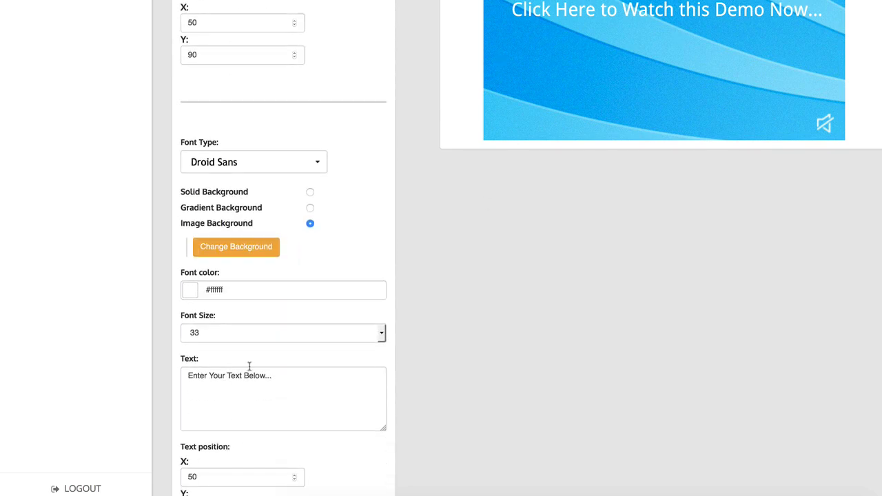
click(273, 253)
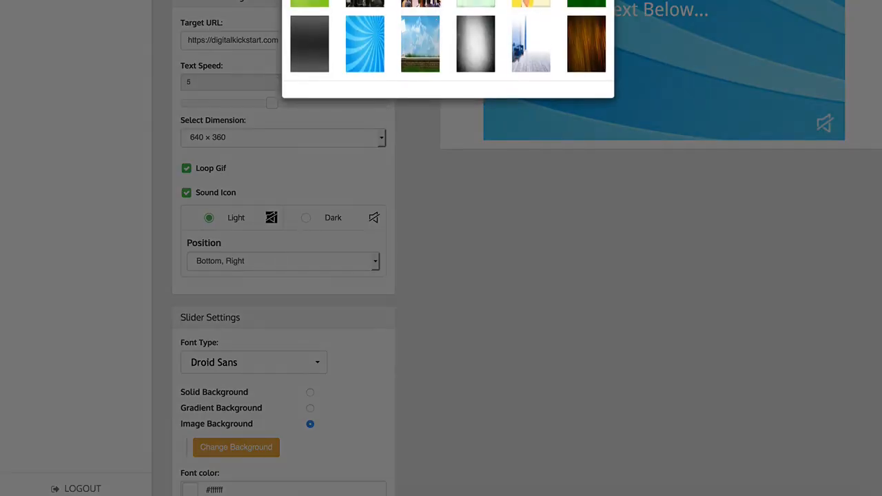
click(594, 50)
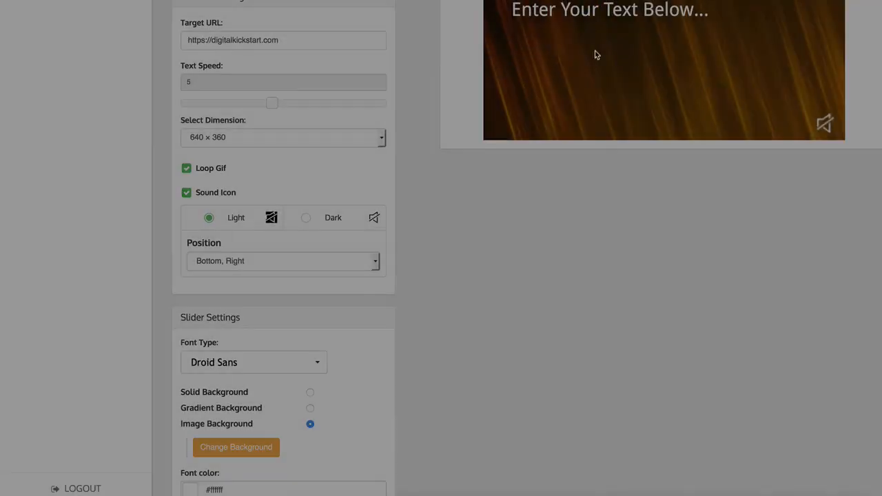
scroll(274, 319, down, 6)
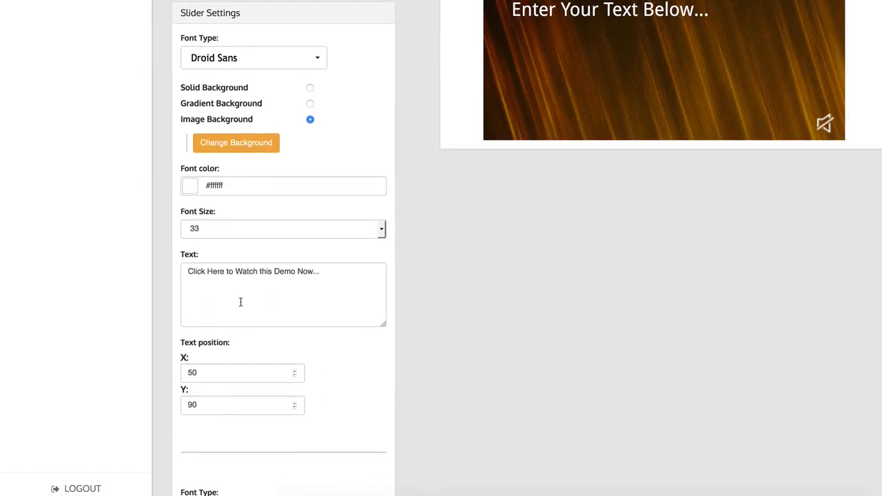
Replace the first slide's text with "Don't Forget the 50% Discount..."
click(255, 290)
drag(319, 270, 162, 269)
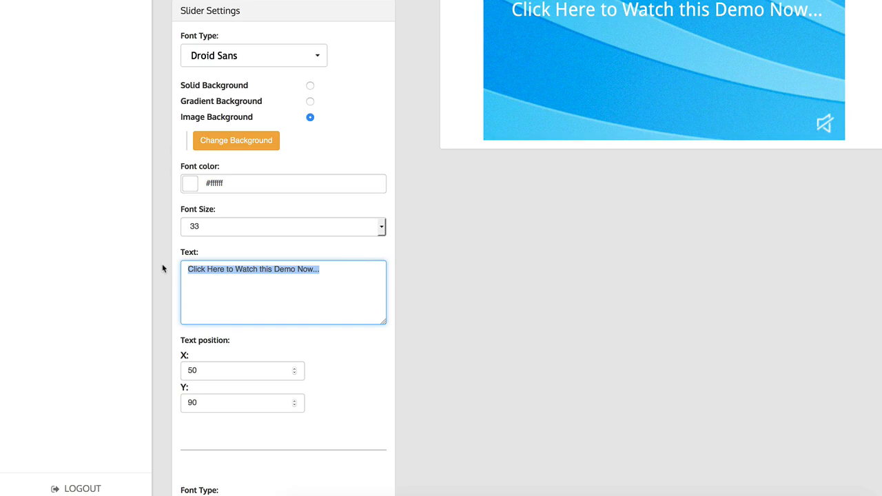
text(Don't Forg)
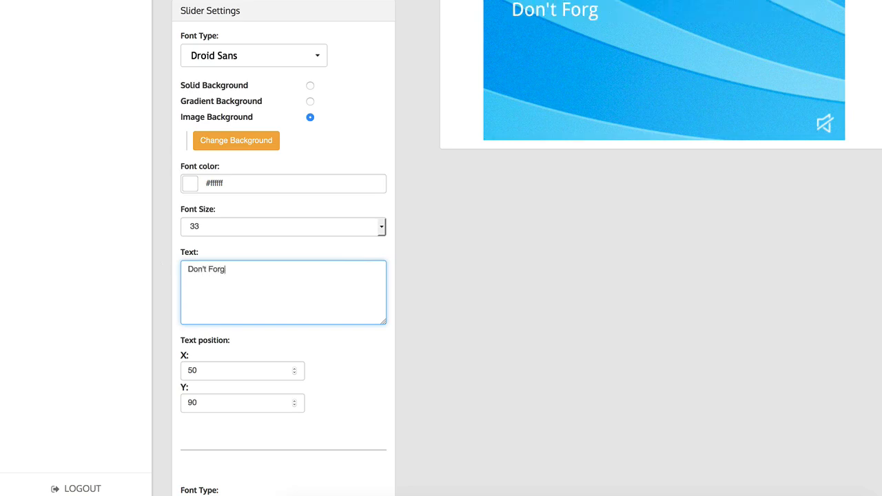
text(et the 50% D)
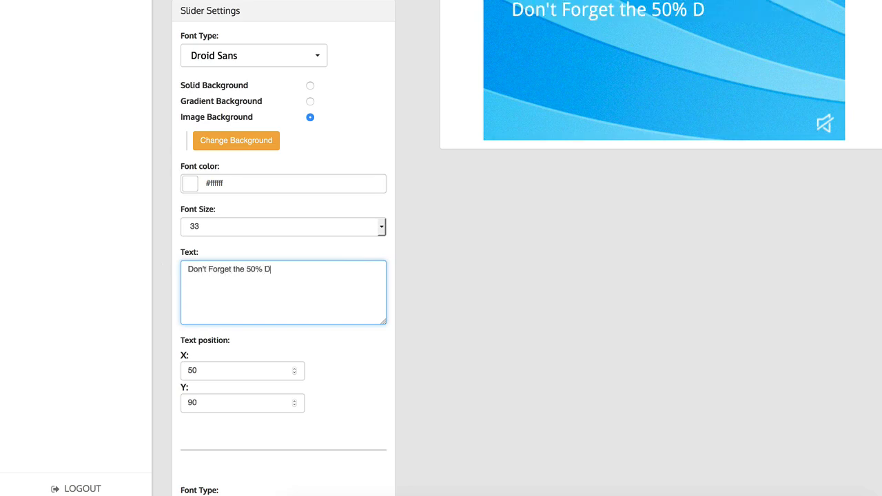
text(iscount...)
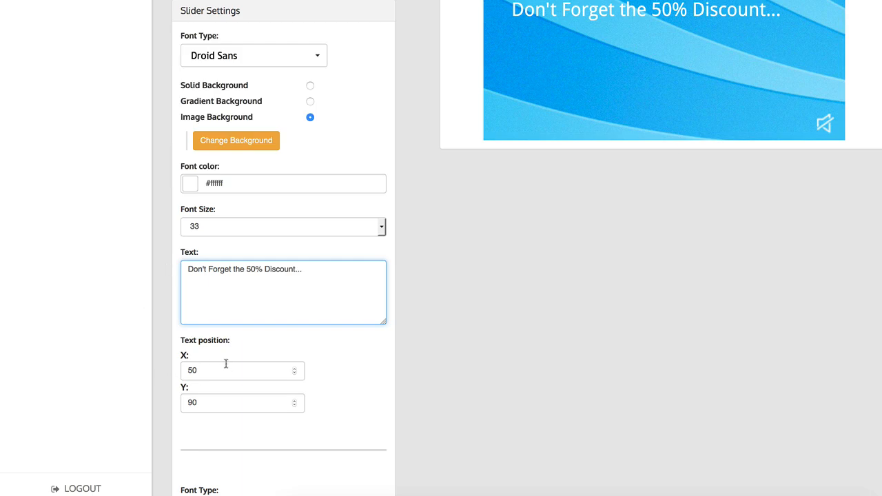
Generate the slideshow preview and check its animation, then display its embed code and close the code dialog
scroll(230, 371, down, 5)
scroll(227, 335, up, 1)
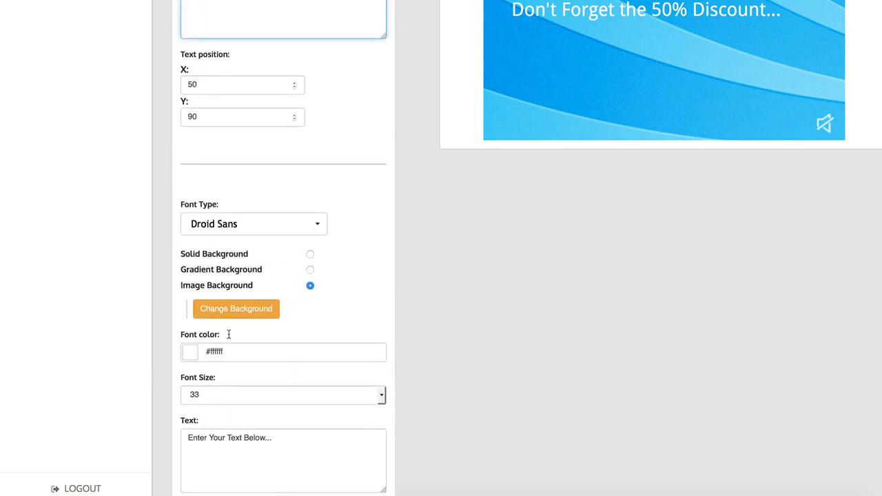
scroll(227, 335, down, 2)
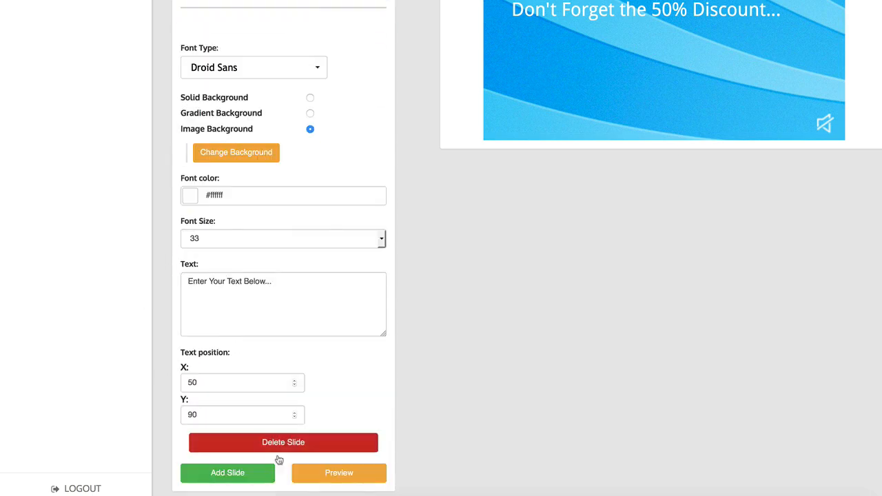
click(323, 475)
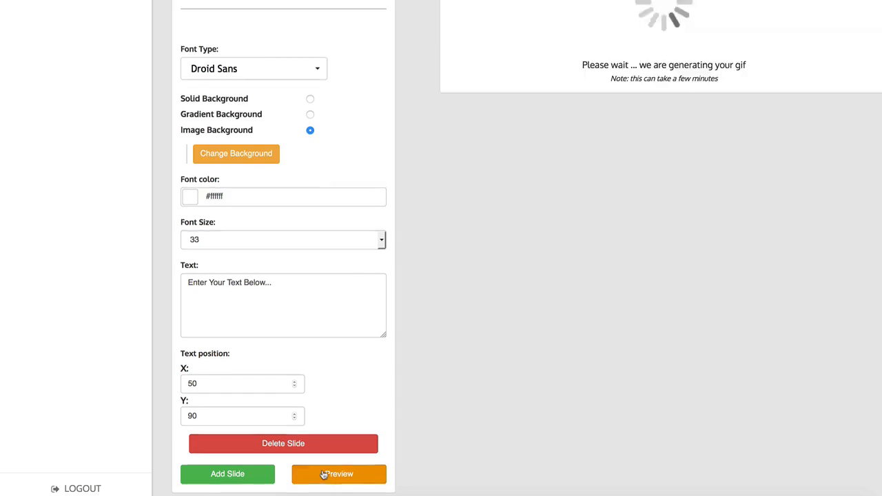
scroll(349, 435, up, 4)
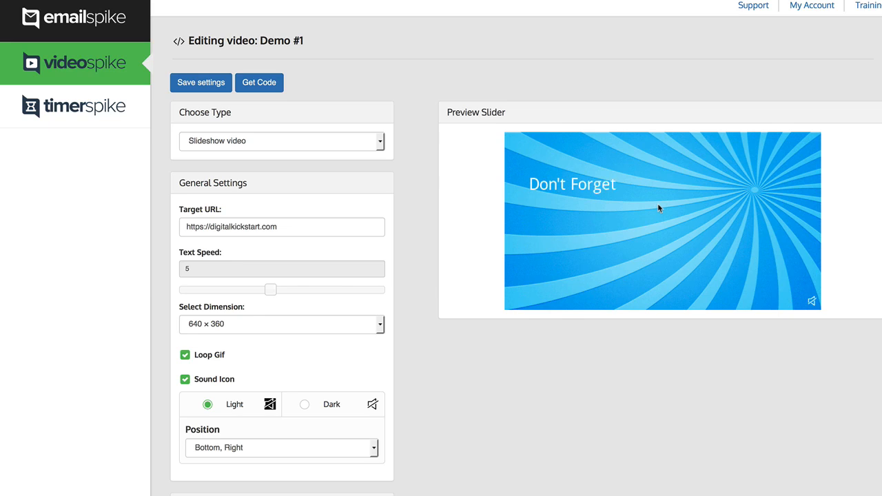
click(262, 84)
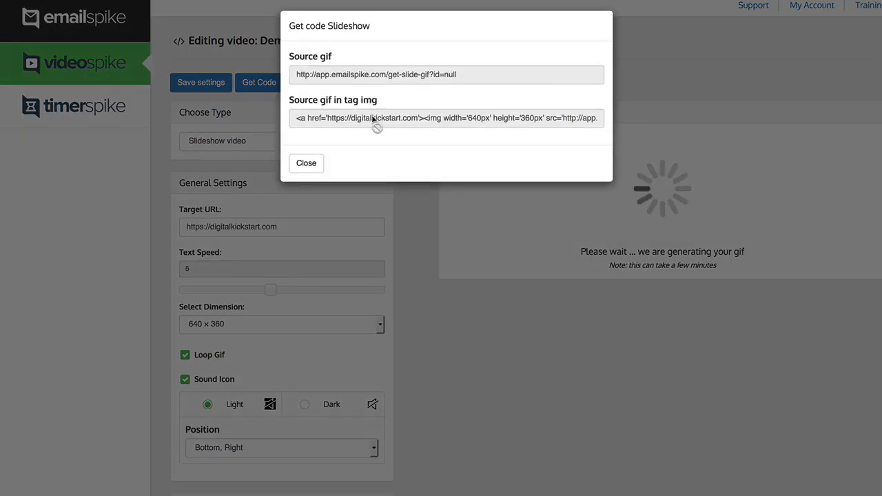
click(308, 165)
Change the video type to Youtube GIF
click(307, 143)
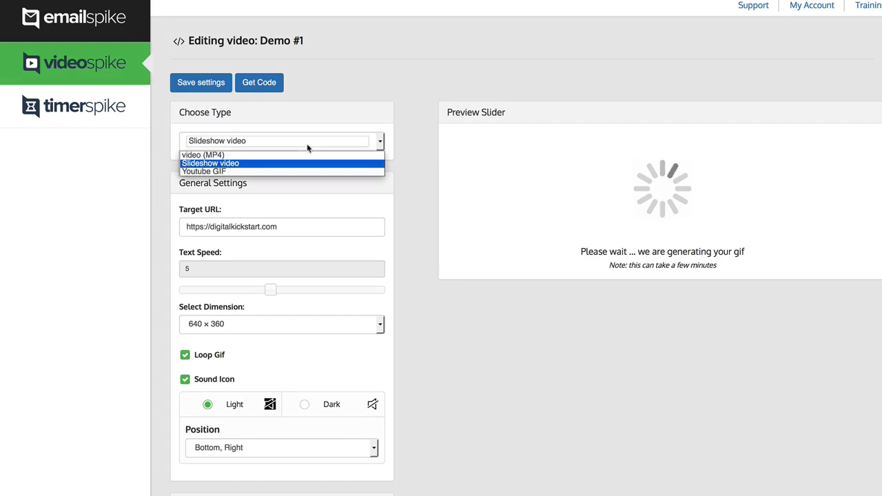
click(267, 171)
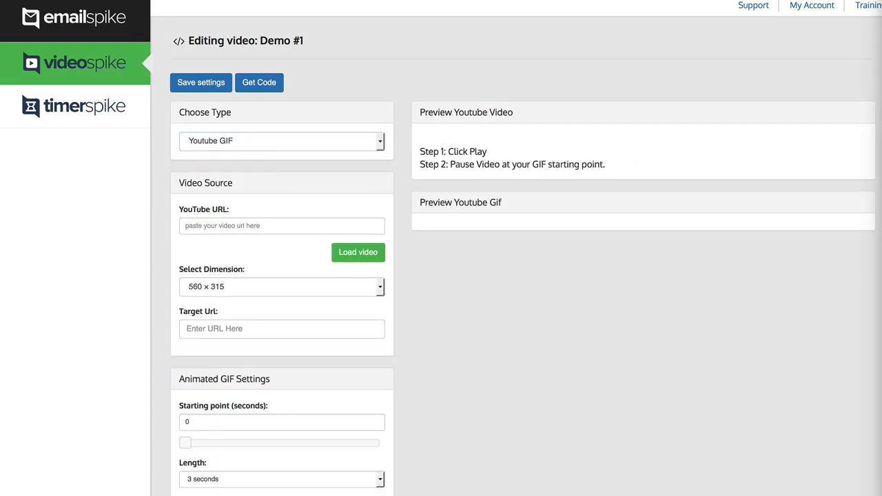
click(212, 226)
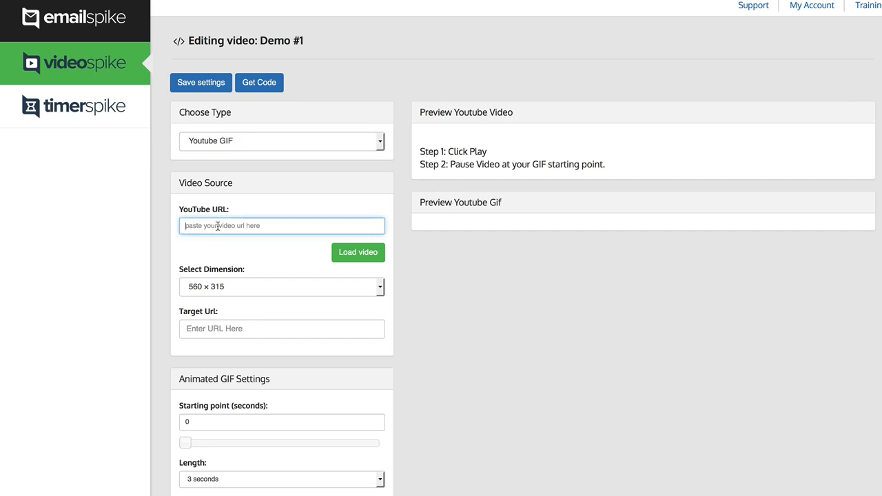
text(https://www.youtube.com/watch?v=Nck6BZga7TQ)
click(359, 255)
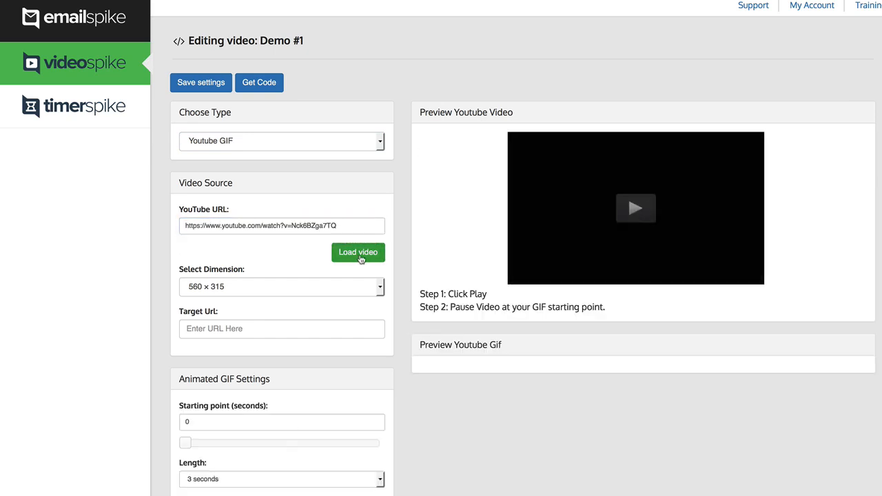
Play and pause the loaded video, then move its playhead to 02:03 to set the GIF starting point to 123 seconds
scroll(643, 249, down, 1)
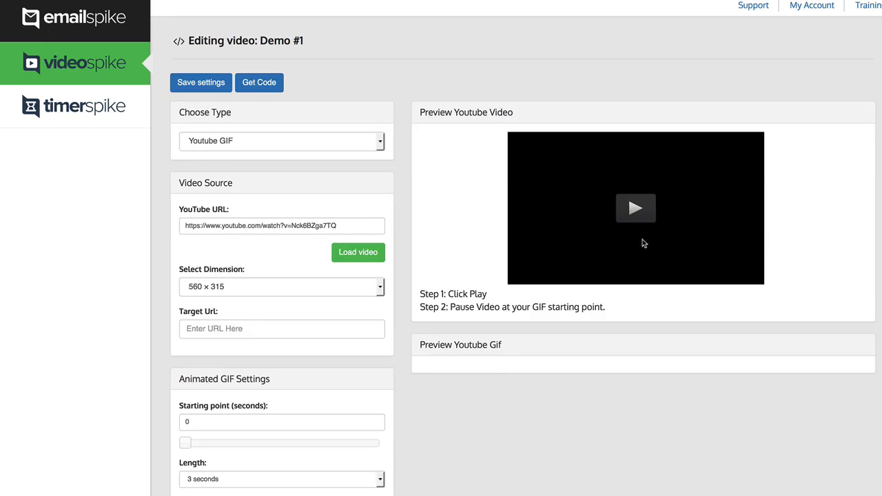
click(641, 217)
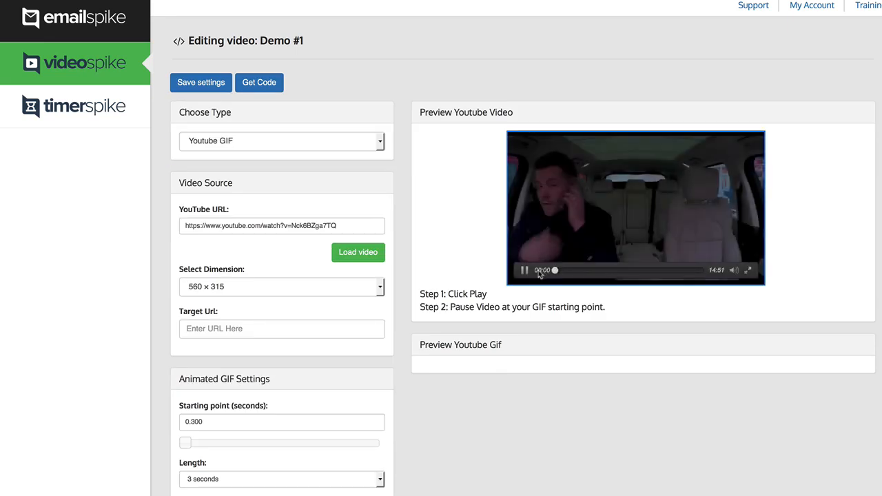
click(525, 271)
drag(555, 273, 573, 271)
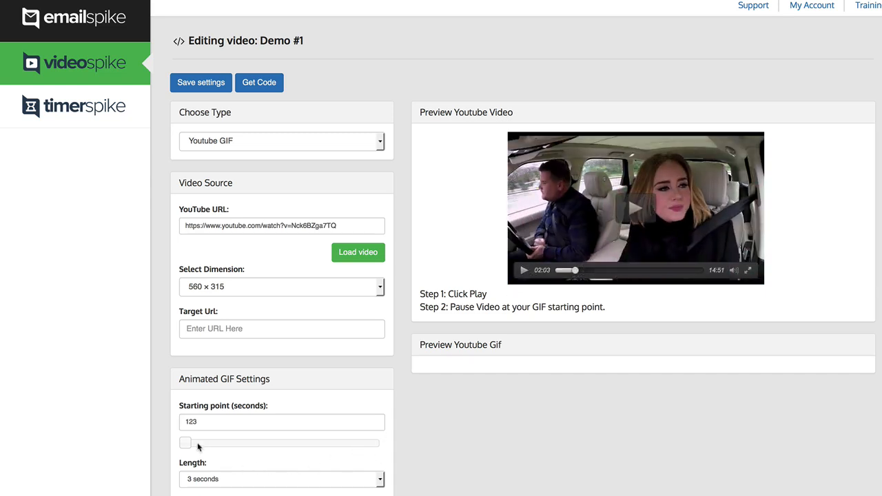
click(209, 334)
text(https://digitalkickstart.com)
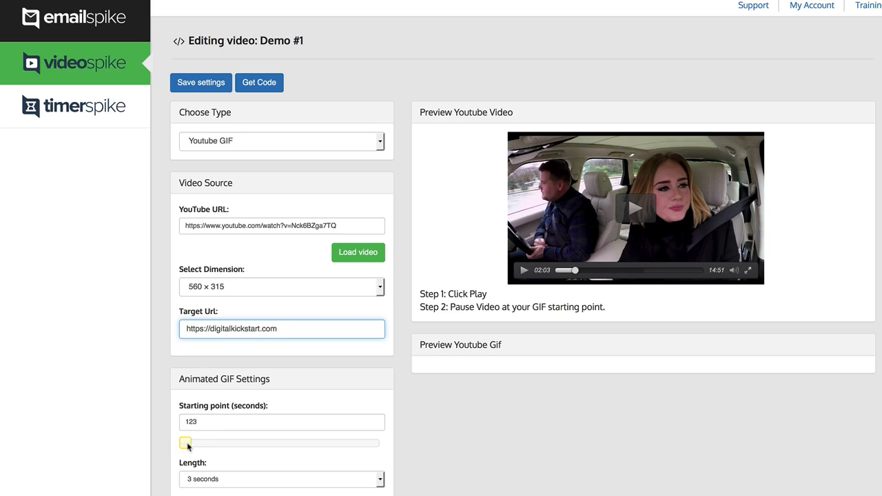
click(211, 482)
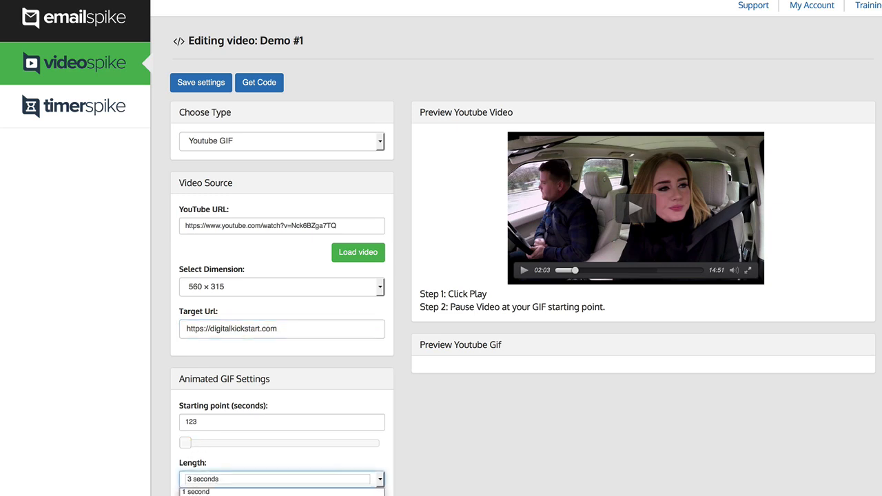
click(207, 495)
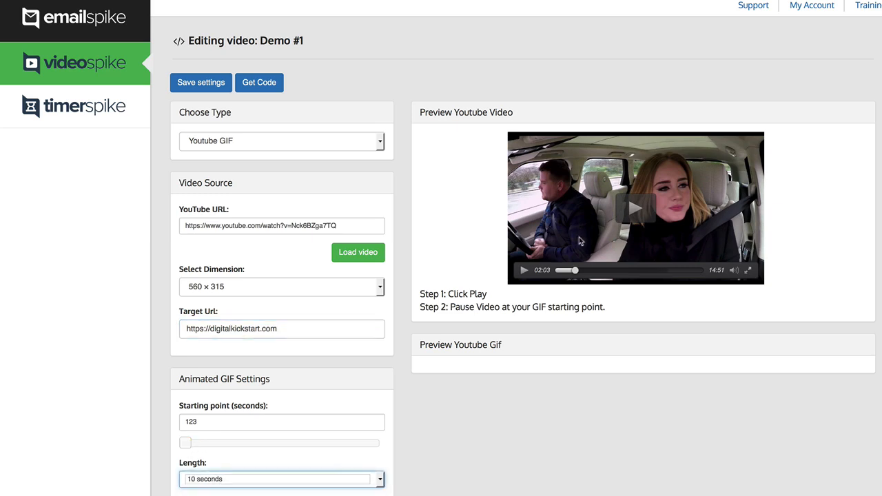
Generate the Youtube GIF preview, then display its embed code and close the code dialog
click(355, 495)
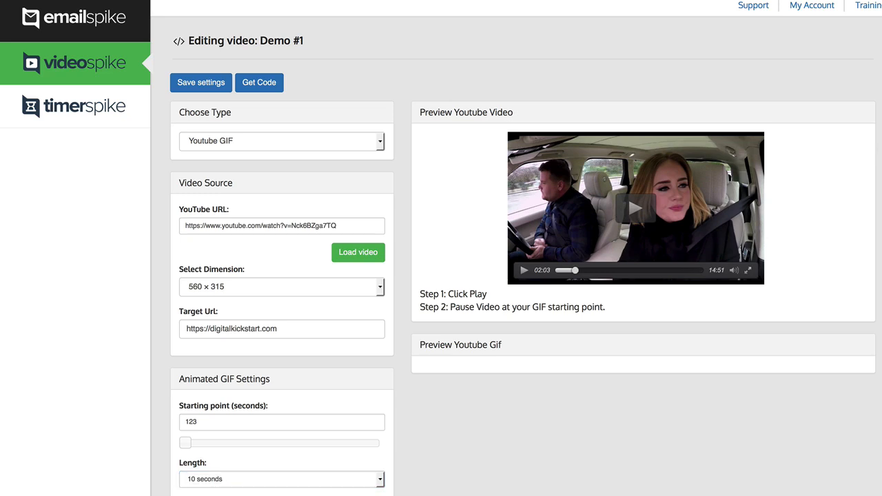
scroll(513, 276, down, 2)
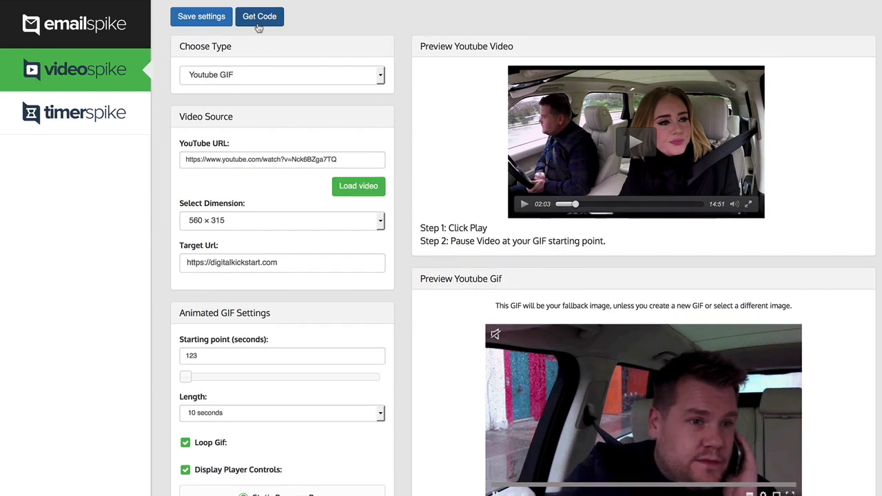
click(258, 25)
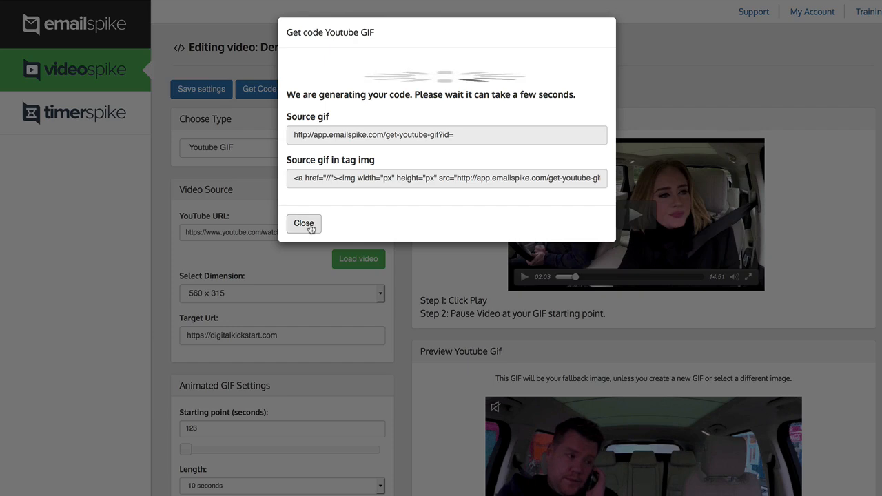
click(304, 223)
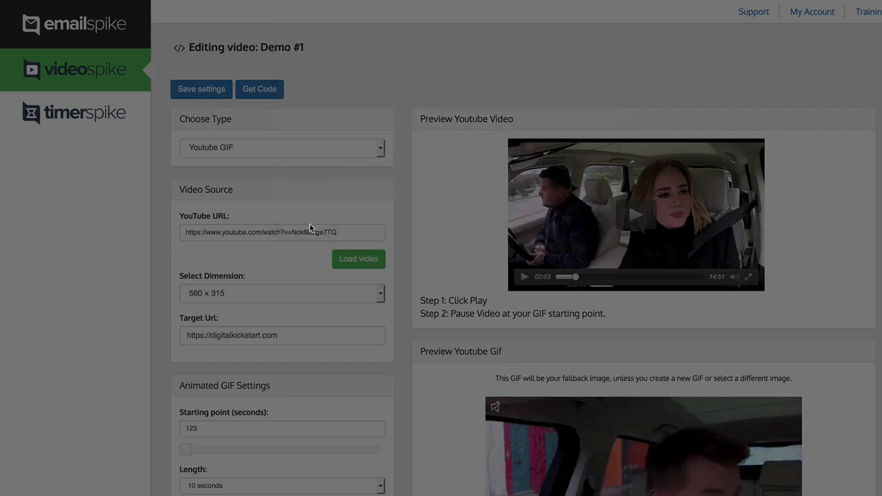
click(266, 152)
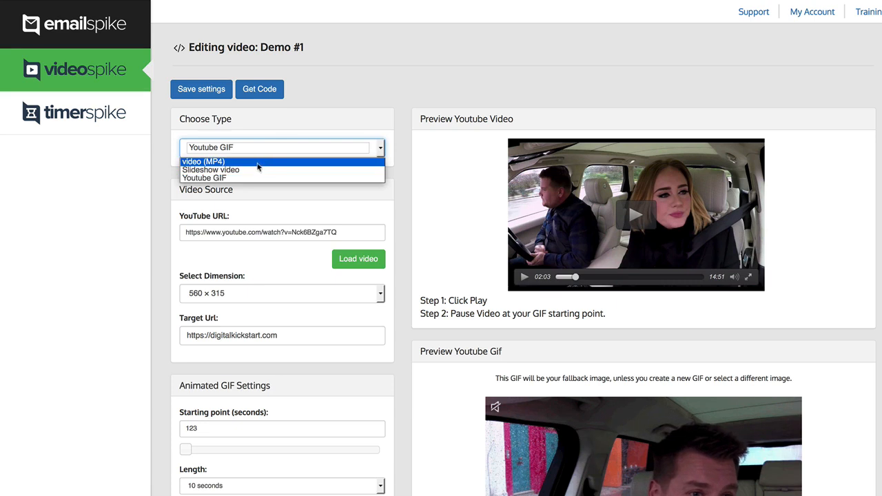
click(256, 132)
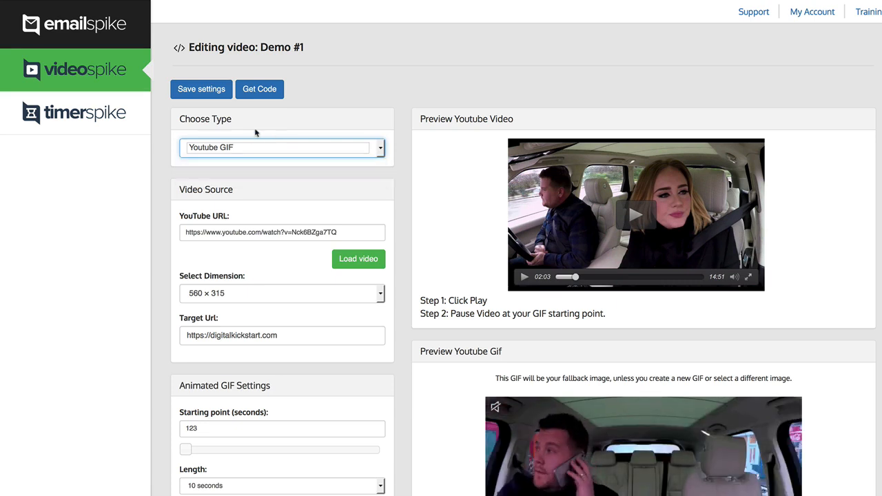
Switch to TimerSpike and create a new timer named SalesEnvy 24h Timer
click(95, 122)
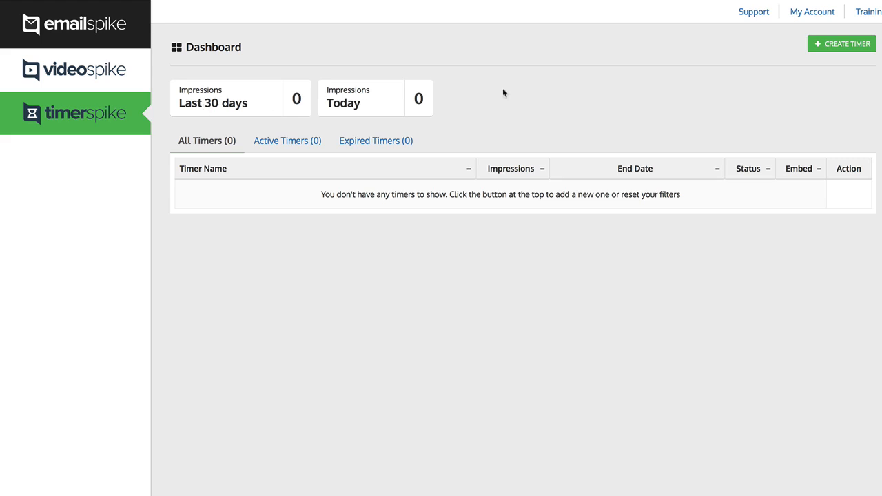
click(853, 44)
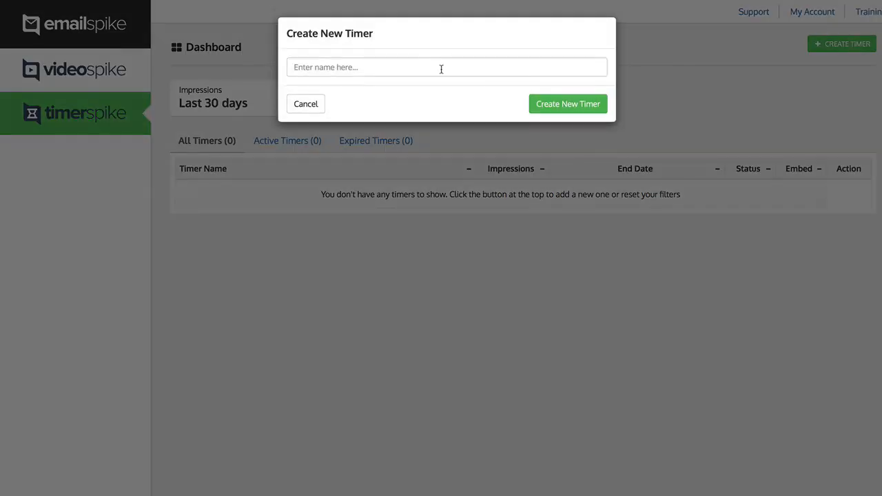
click(427, 67)
text(Sales)
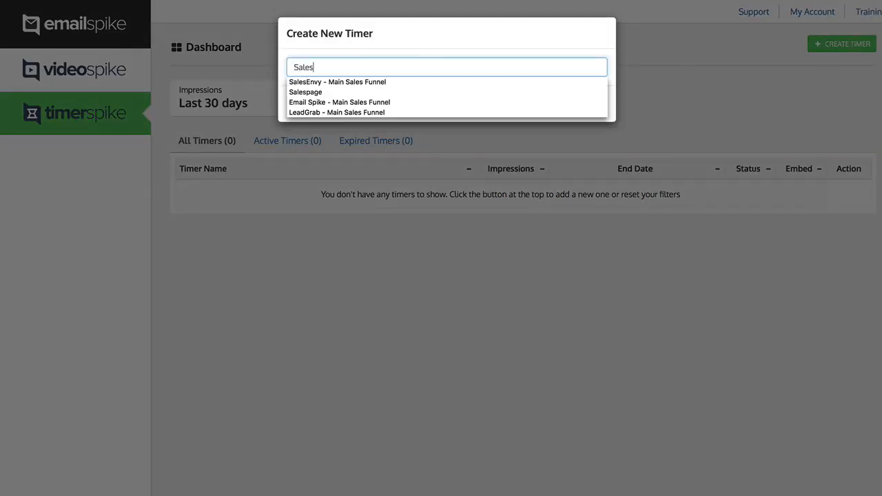
text(Envy 3)
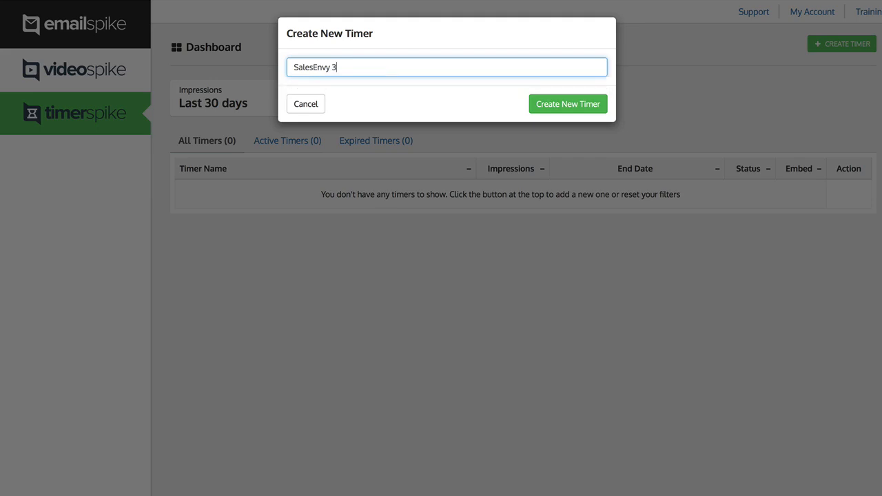
key(BackSpace)
text(24h Timer)
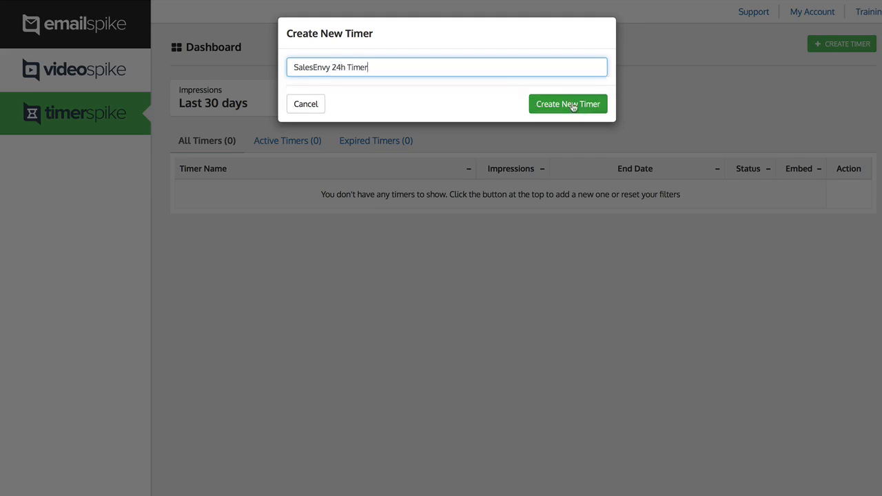
click(581, 109)
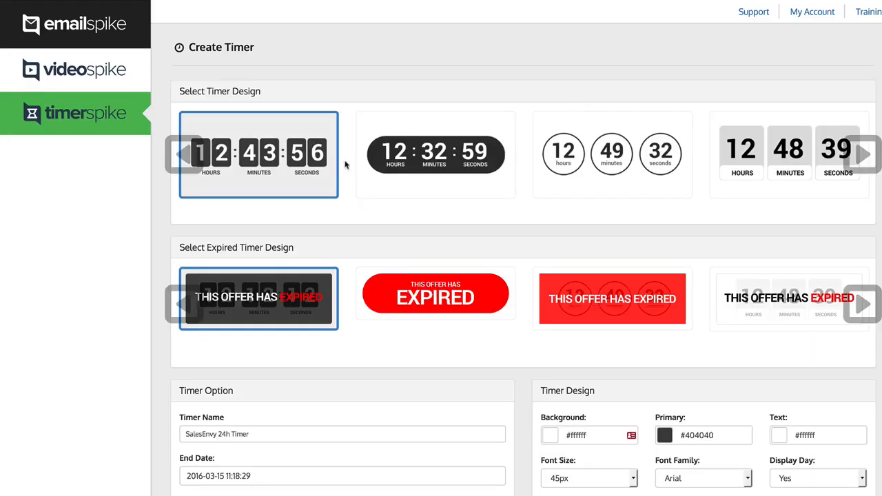
Browse the timer designs and select the dark pill-shaped countdown
click(862, 155)
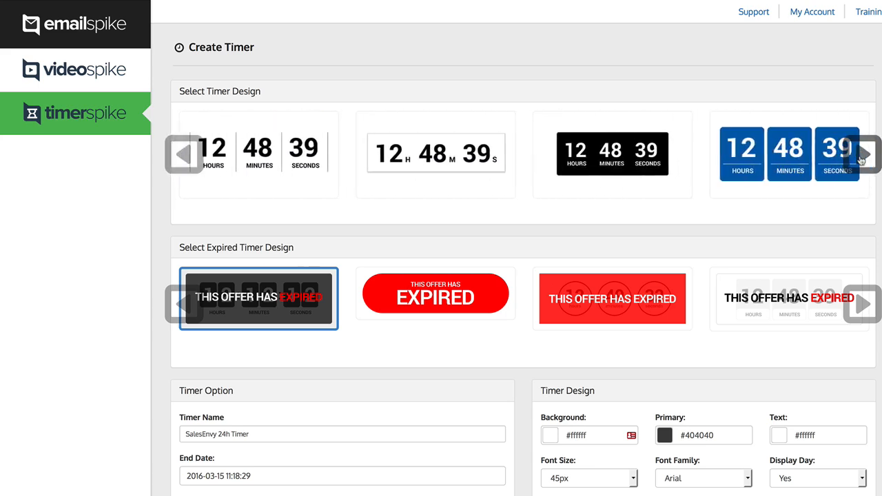
click(861, 160)
click(495, 160)
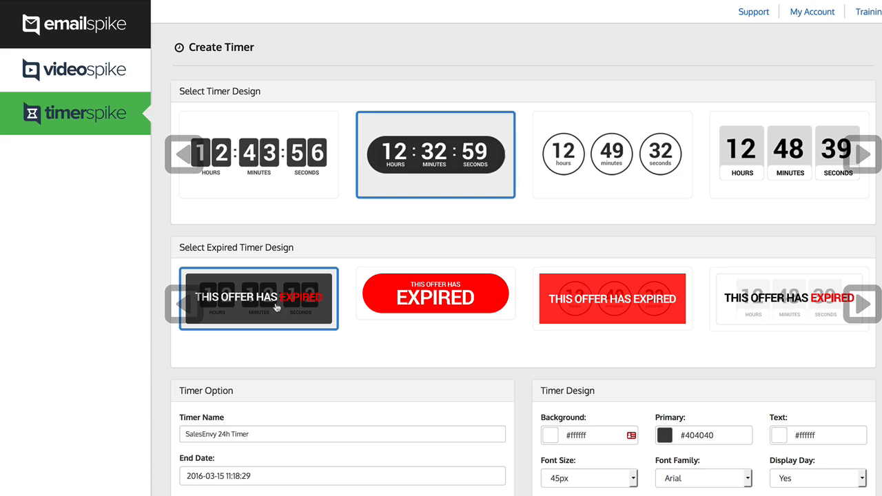
Browse the expired timer designs and select the dark one with red corner brackets
click(867, 308)
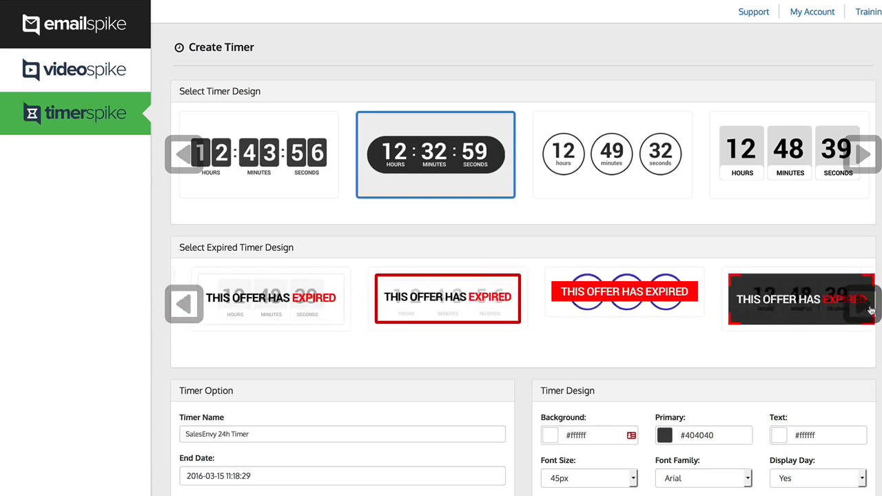
click(870, 309)
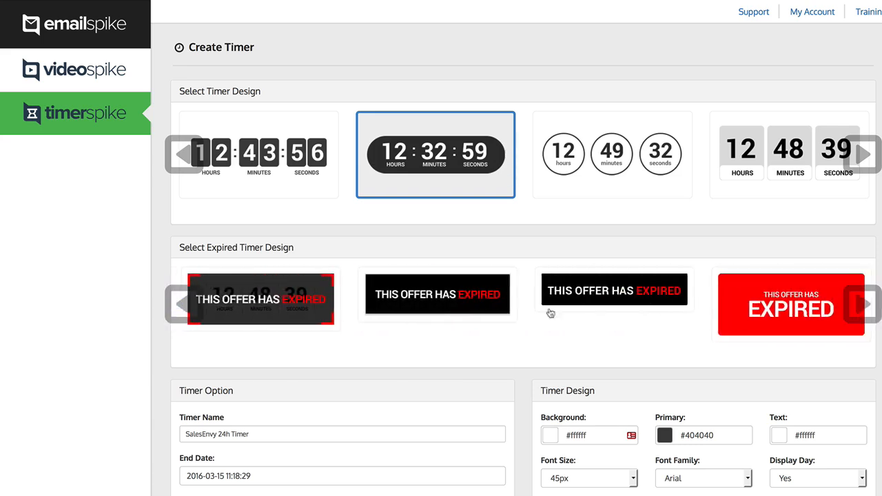
click(305, 308)
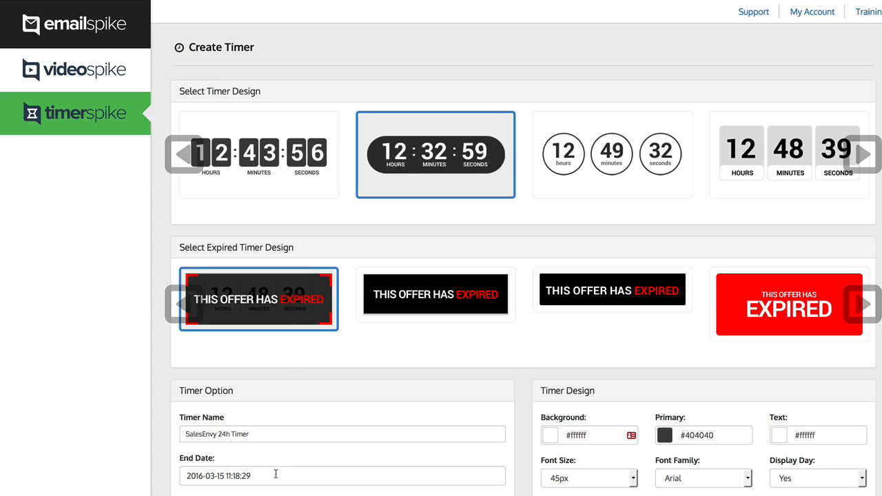
drag(249, 433, 162, 431)
click(259, 432)
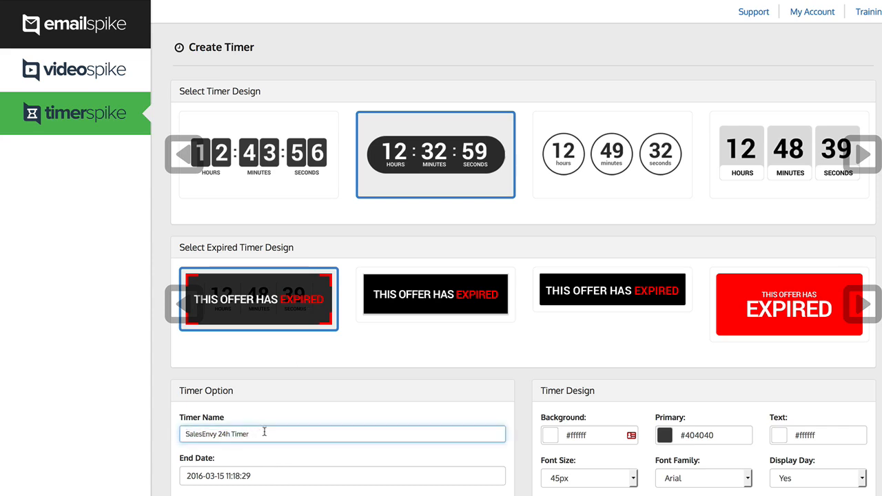
triple_click(264, 432)
click(262, 432)
click(276, 477)
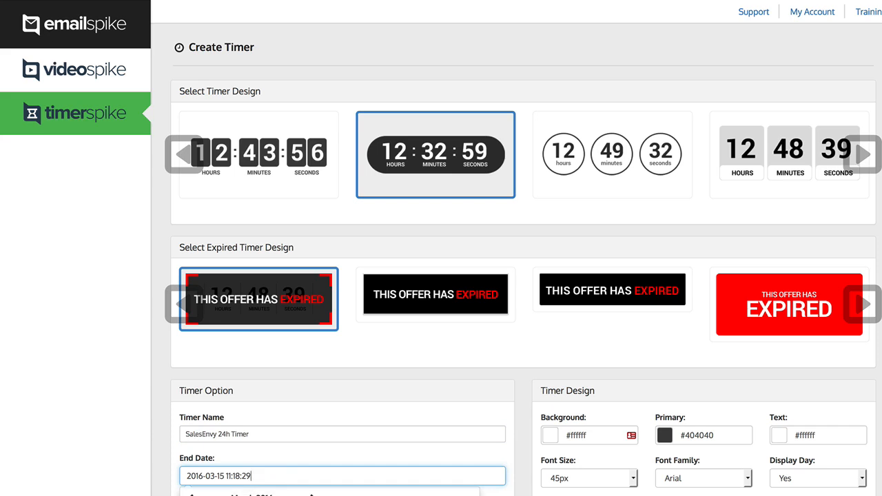
click(253, 495)
click(355, 495)
click(356, 494)
click(372, 455)
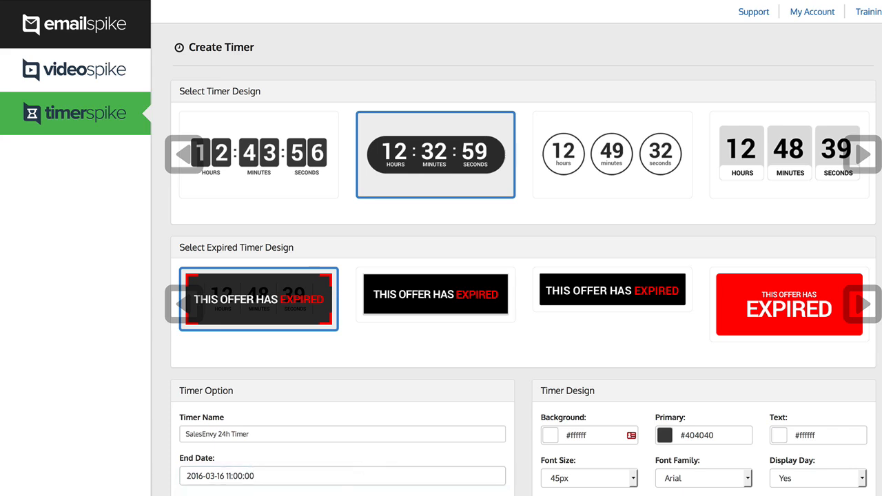
Choose English as the timer language and look through the other available languages
click(343, 495)
click(343, 495)
click(343, 495)
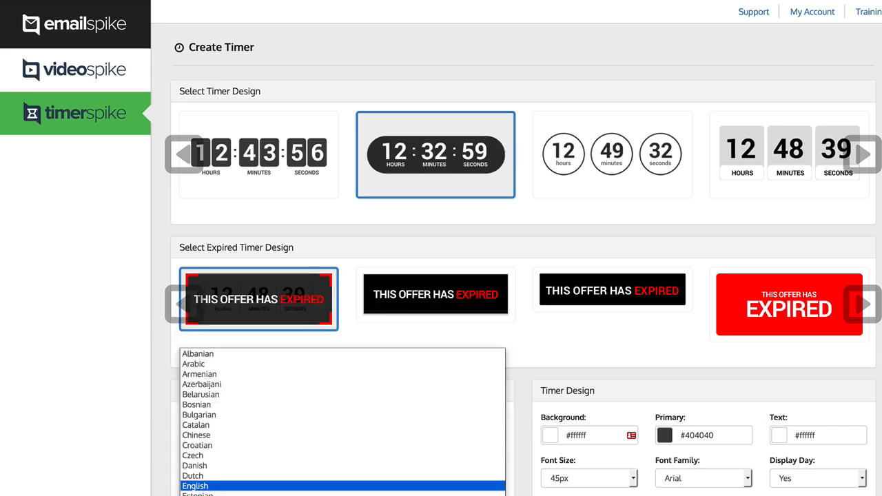
click(277, 487)
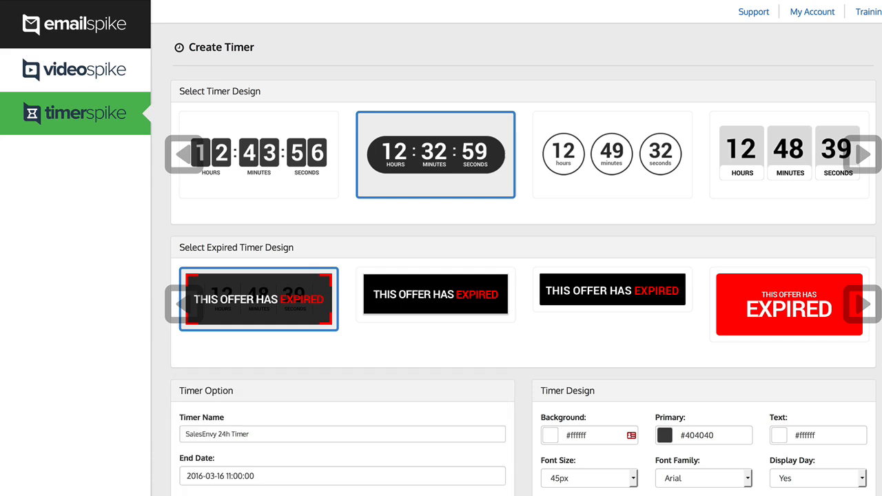
click(248, 495)
click(248, 495)
click(296, 489)
scroll(299, 458, down, 4)
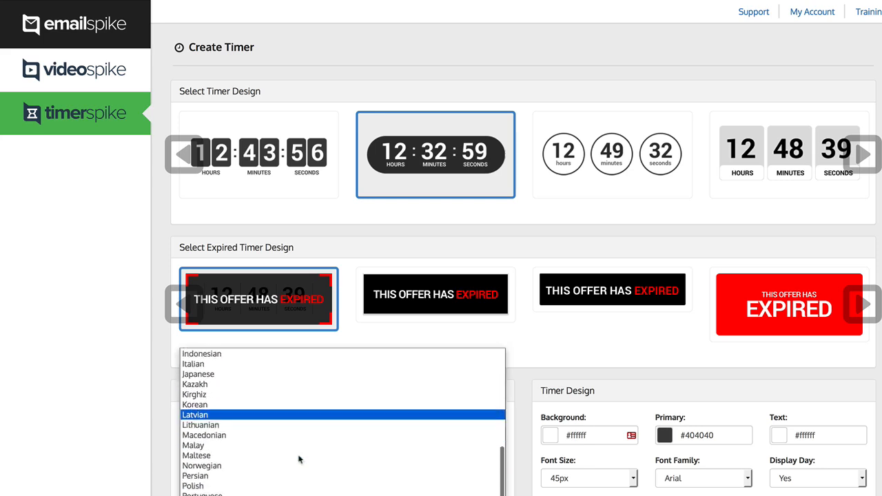
scroll(299, 460, down, 3)
click(300, 494)
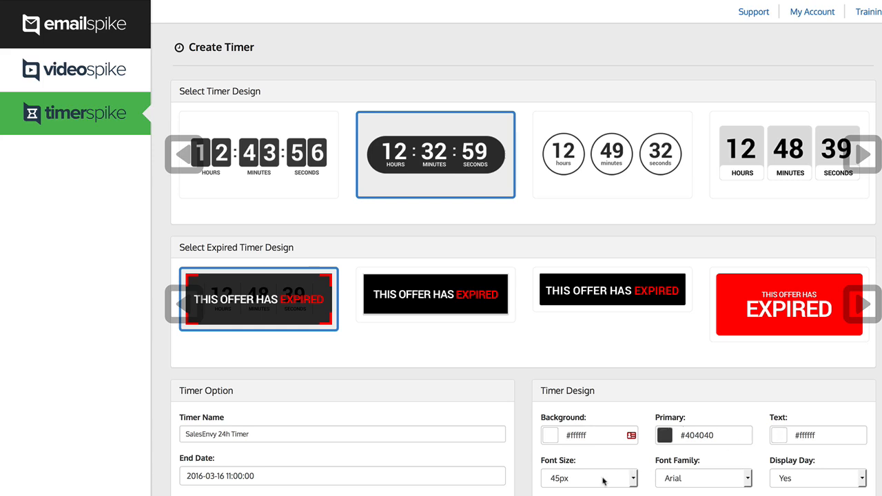
click(718, 483)
click(781, 482)
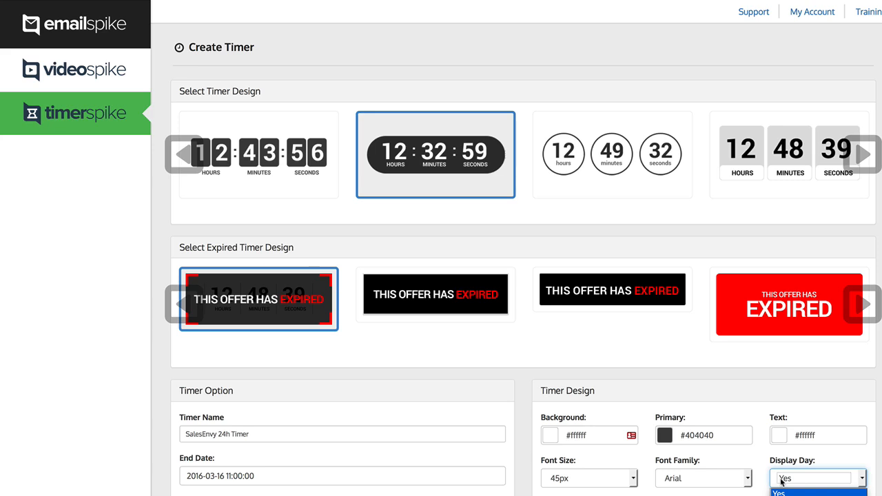
click(781, 482)
click(782, 481)
click(782, 482)
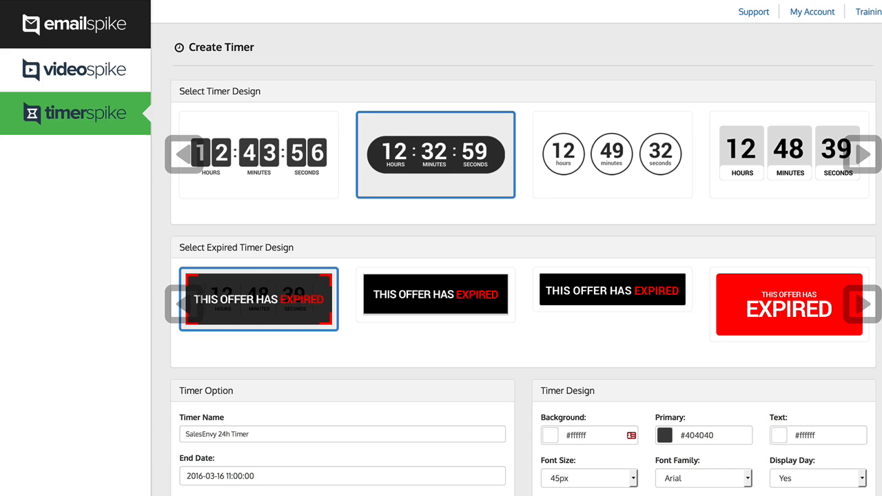
Display the timer's embed code, then close the code dialog
scroll(516, 248, down, 1)
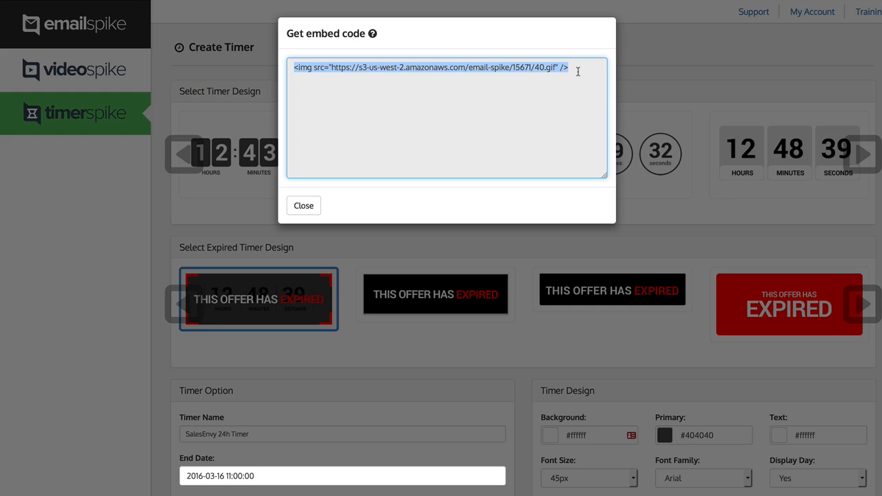
click(304, 206)
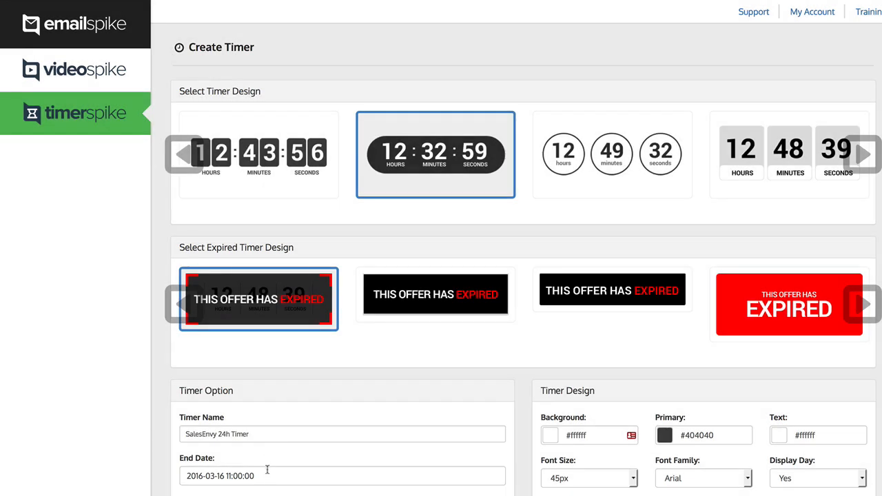